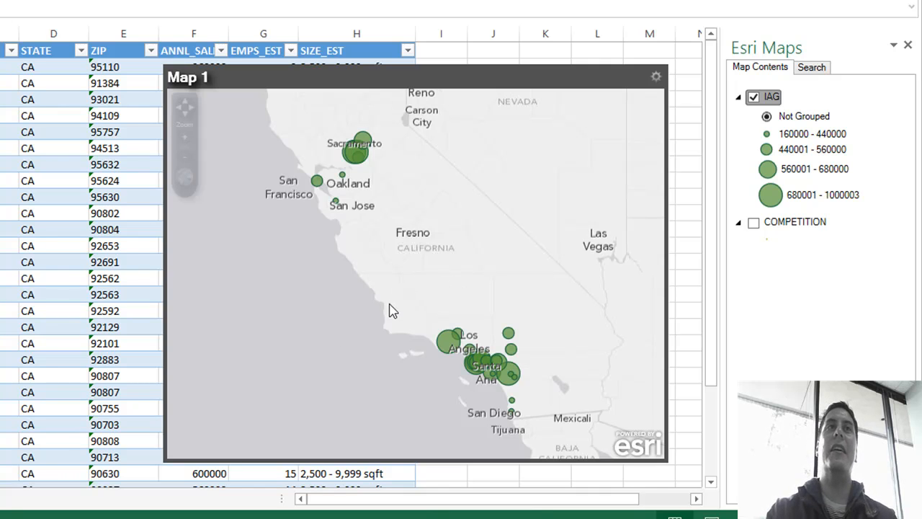
Step: Move the map window off the top table rows and sort the ANNL_SALES_EST column from largest to smallest
{"action": "left_click", "coordinate": [257, 77]}
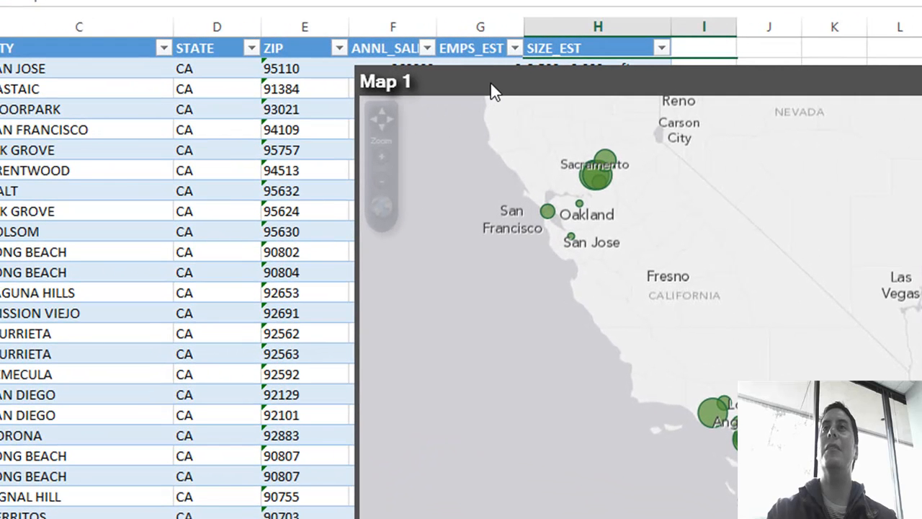
{"action": "left_click_drag", "start_coordinate": [517, 144], "coordinate": [517, 156]}
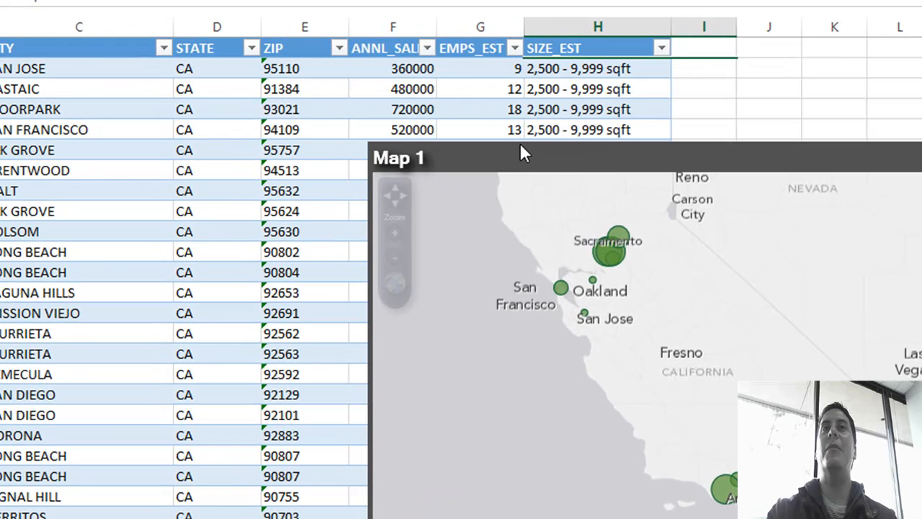
{"action": "left_click", "coordinate": [427, 48]}
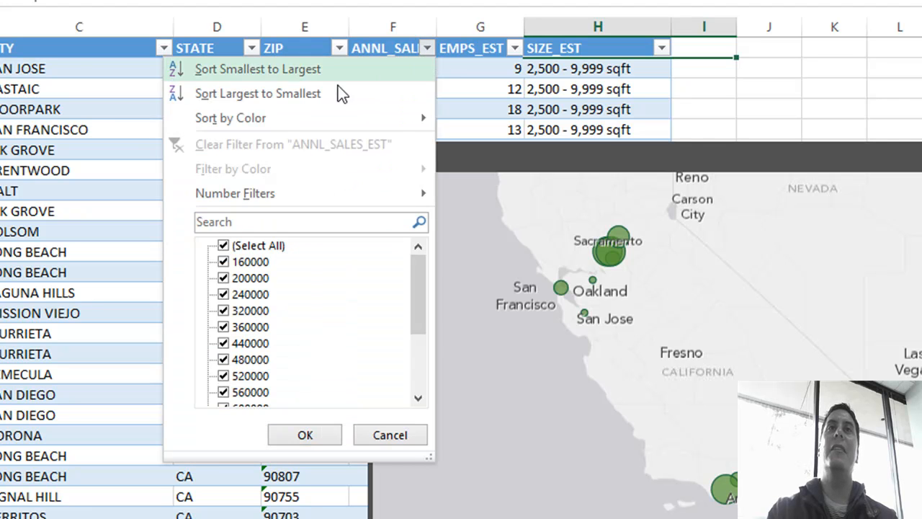
{"action": "left_click", "coordinate": [283, 96]}
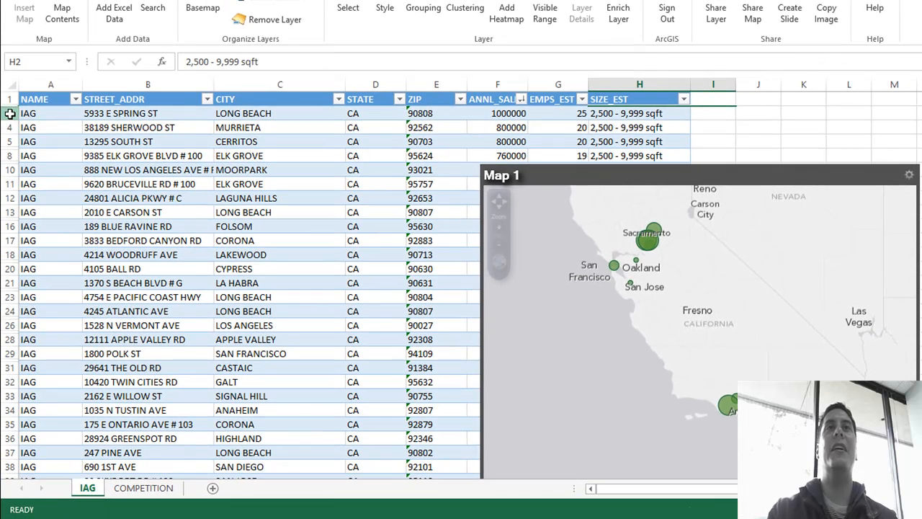
Step: Take the map to the location of the top-sales record in row 3 and shift the map window up slightly
{"action": "left_click", "coordinate": [7, 113]}
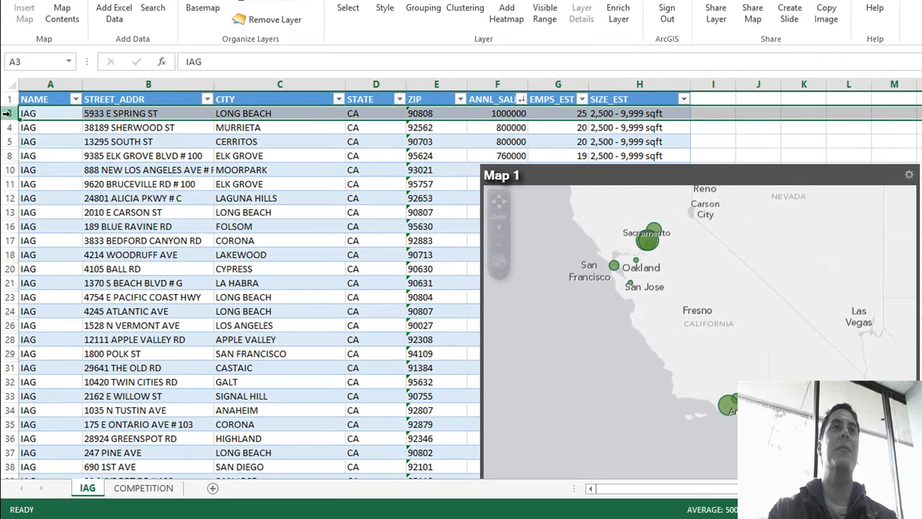
{"action": "right_click", "coordinate": [7, 113]}
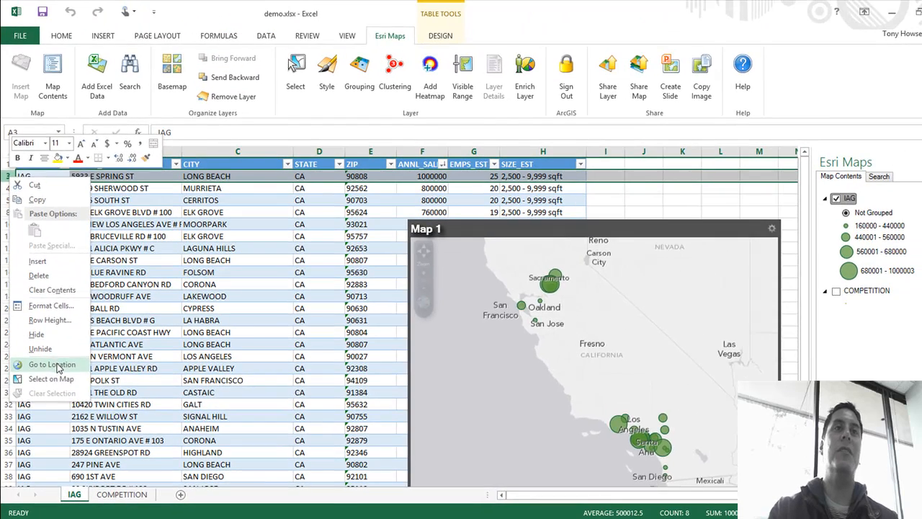
{"action": "left_click", "coordinate": [61, 334]}
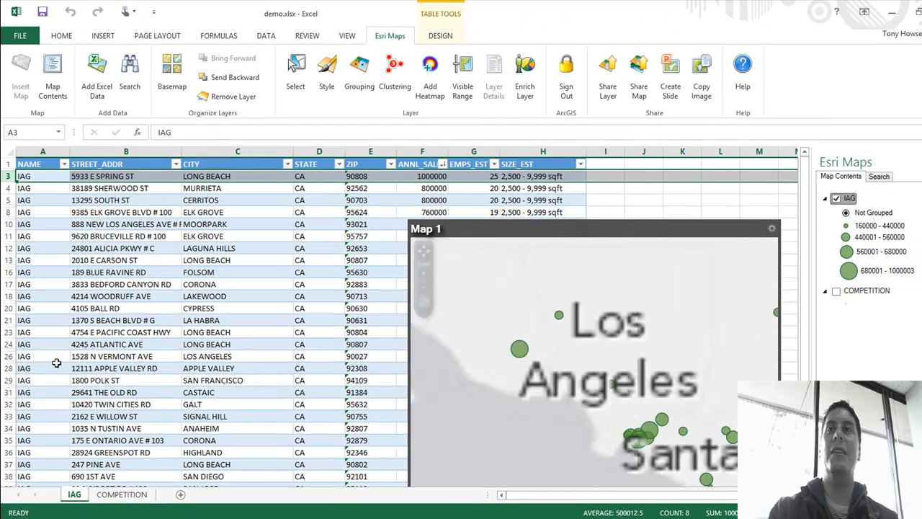
{"action": "left_click_drag", "start_coordinate": [534, 232], "coordinate": [510, 202]}
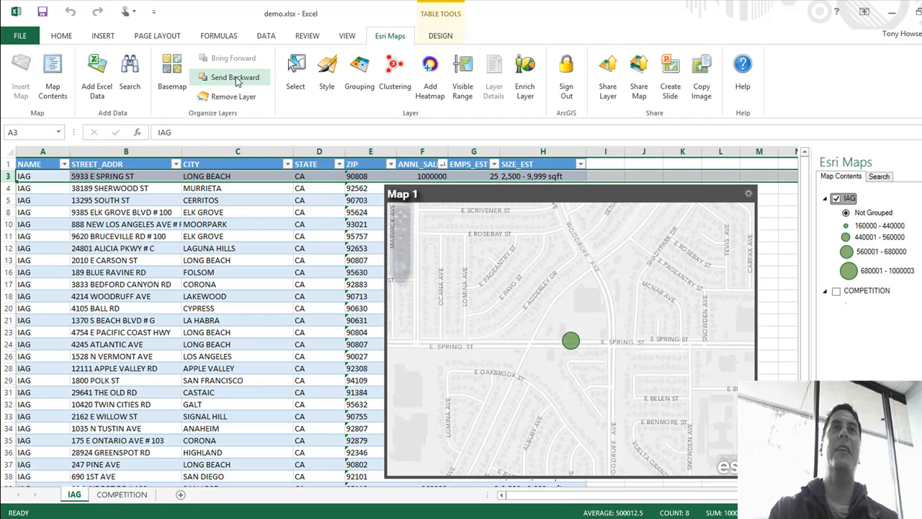
Step: Change the map's basemap to Imagery with Labels
{"action": "left_click", "coordinate": [165, 79]}
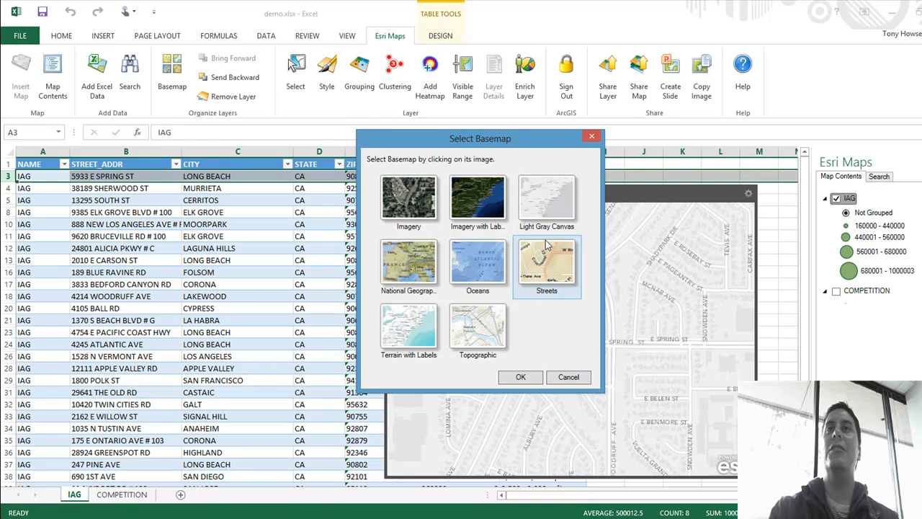
{"action": "left_click", "coordinate": [481, 206]}
{"action": "left_click", "coordinate": [527, 381]}
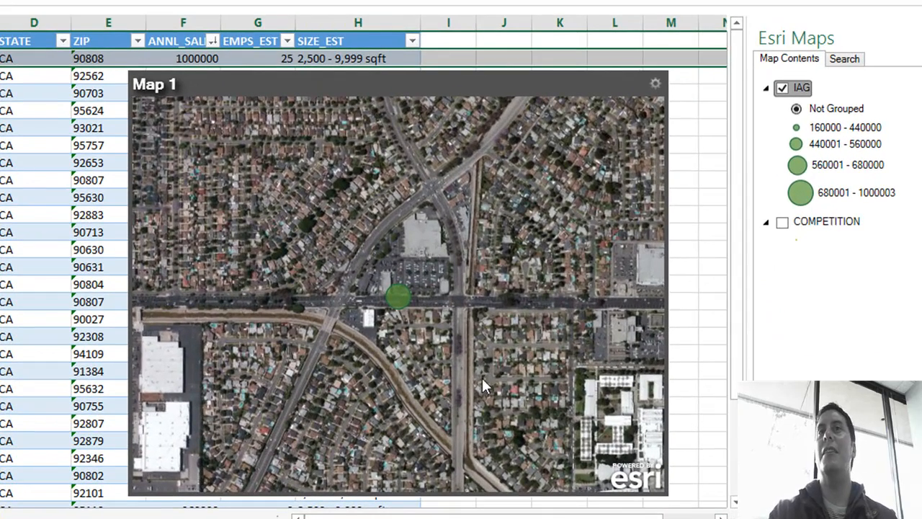
Step: Examine the top-selling store's site on the imagery close up, then return to the wider view
{"action": "left_click", "coordinate": [150, 145]}
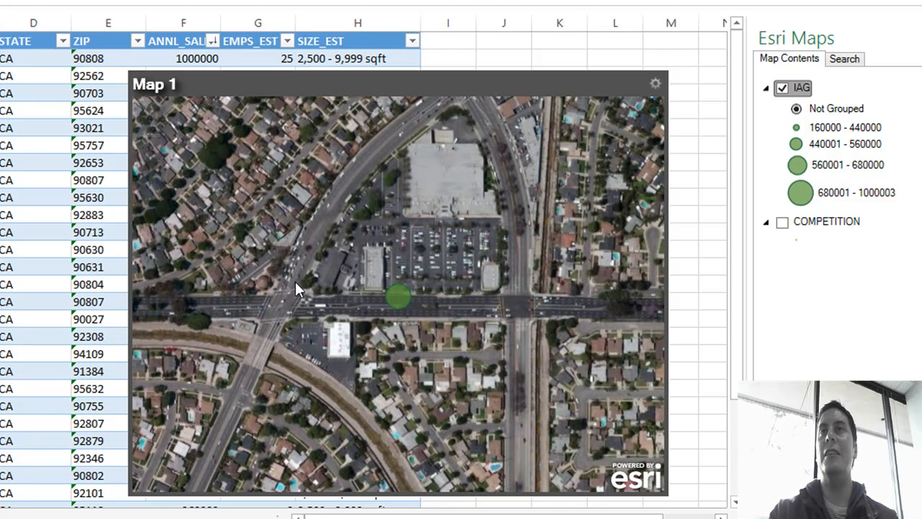
{"action": "left_click", "coordinate": [152, 147]}
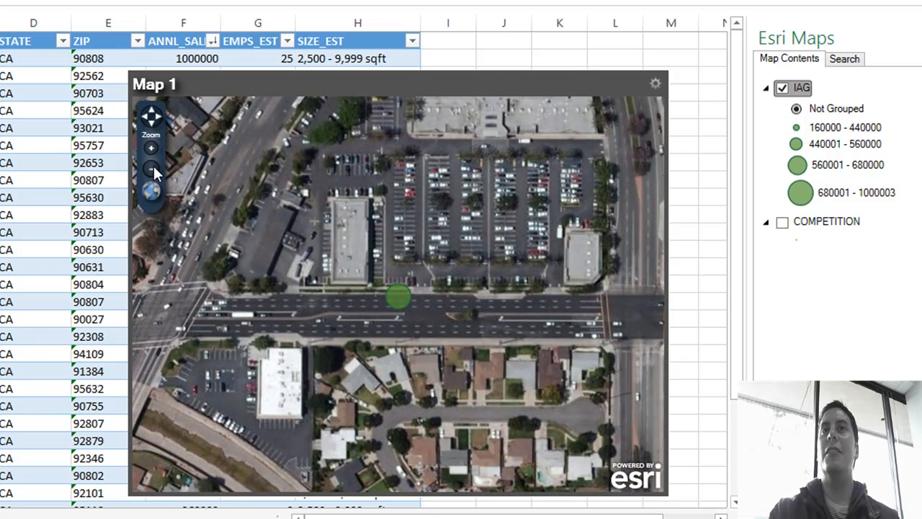
{"action": "left_click", "coordinate": [152, 170]}
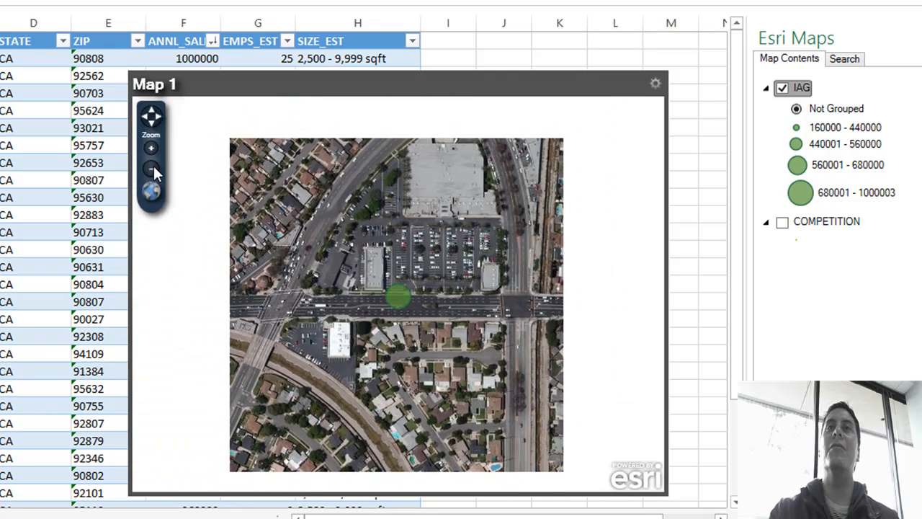
{"action": "left_click", "coordinate": [152, 169]}
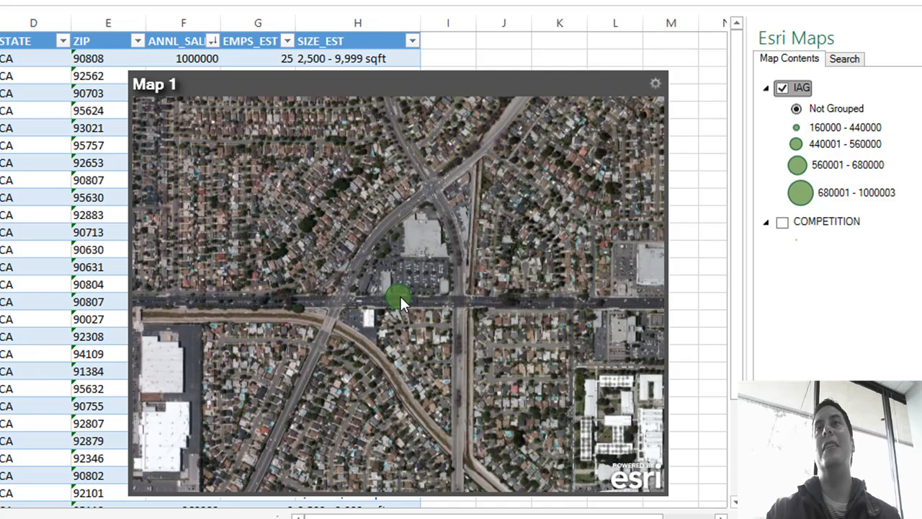
Step: Search for layers with United States data and add the USA Median Household Income map service from the Key Facts category
{"action": "left_click", "coordinate": [846, 61]}
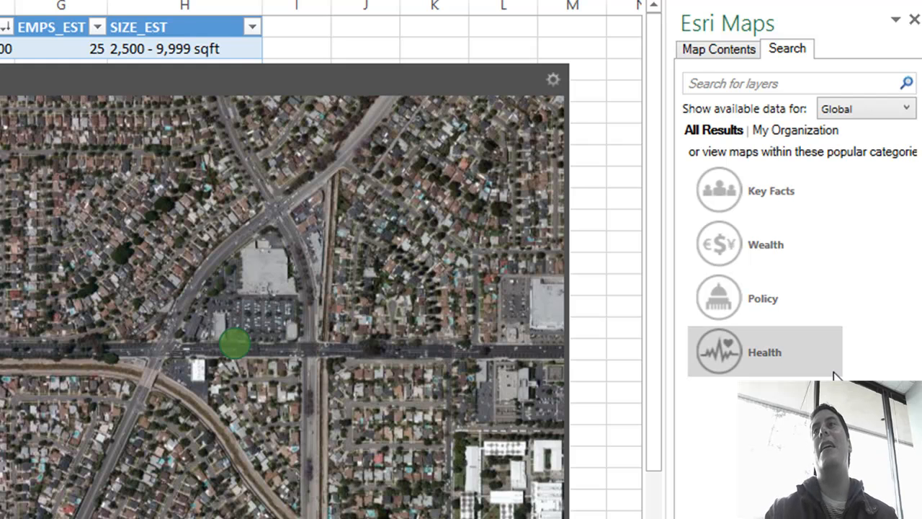
{"action": "left_click", "coordinate": [893, 114]}
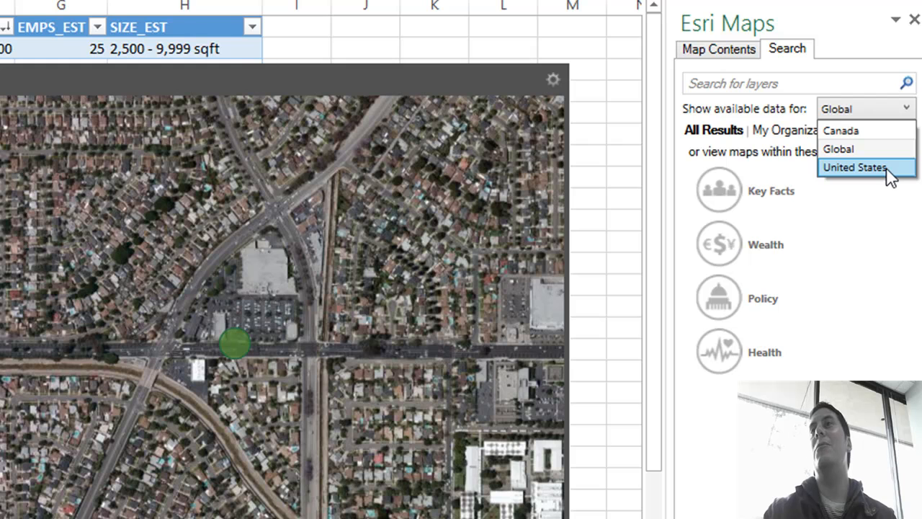
{"action": "left_click", "coordinate": [887, 170]}
{"action": "left_click", "coordinate": [891, 114]}
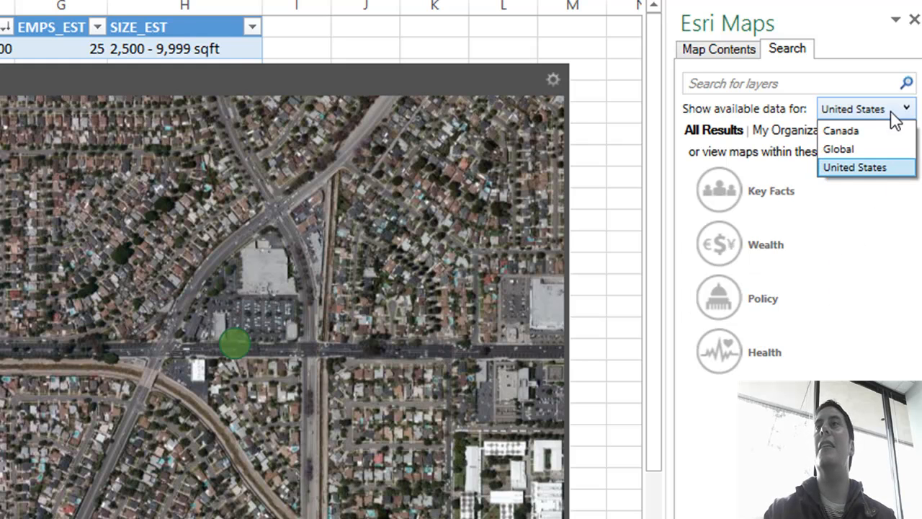
{"action": "left_click", "coordinate": [892, 167]}
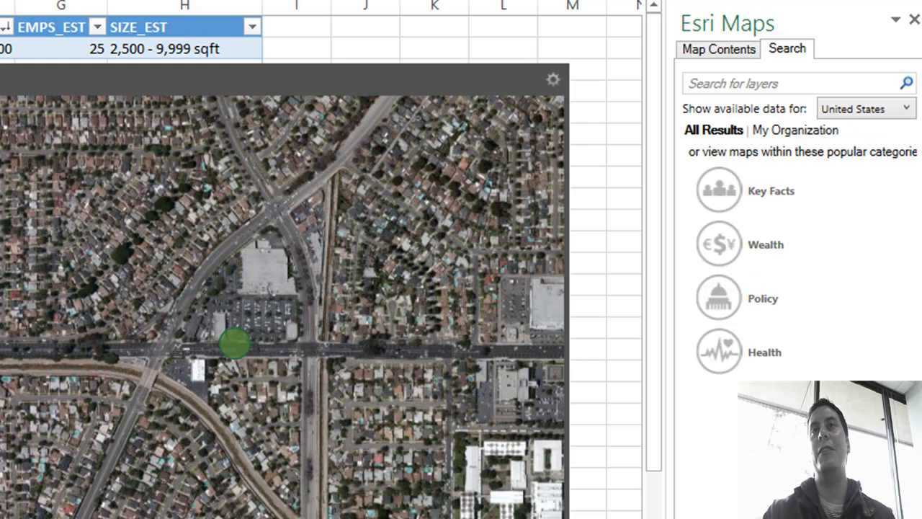
{"action": "left_click", "coordinate": [743, 191]}
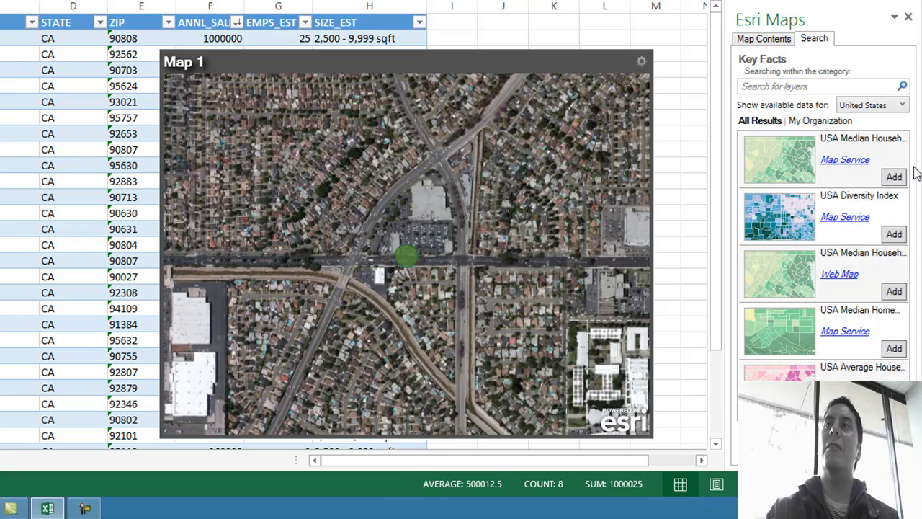
{"action": "left_click", "coordinate": [895, 180]}
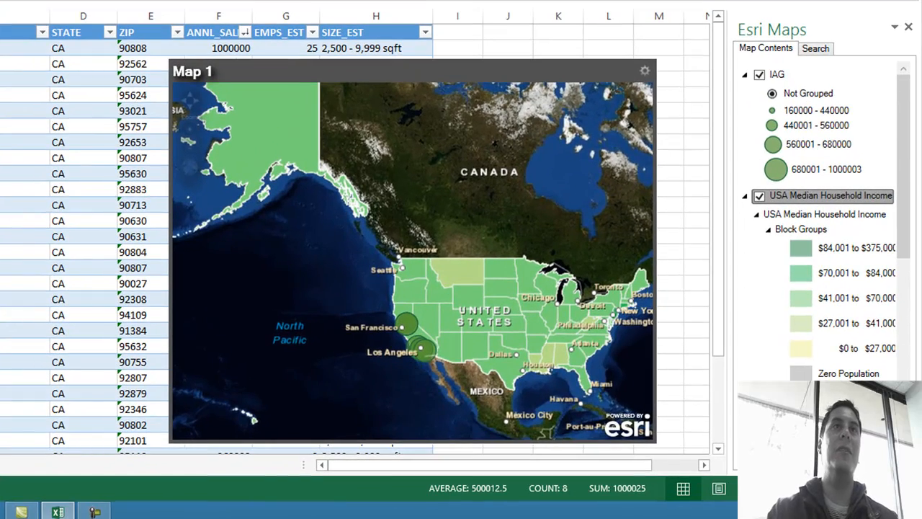
Step: Return the map to the row 3 store's location and set the USA Median Household Income layer's minimum visible range to No Limit
{"action": "right_click", "coordinate": [9, 170]}
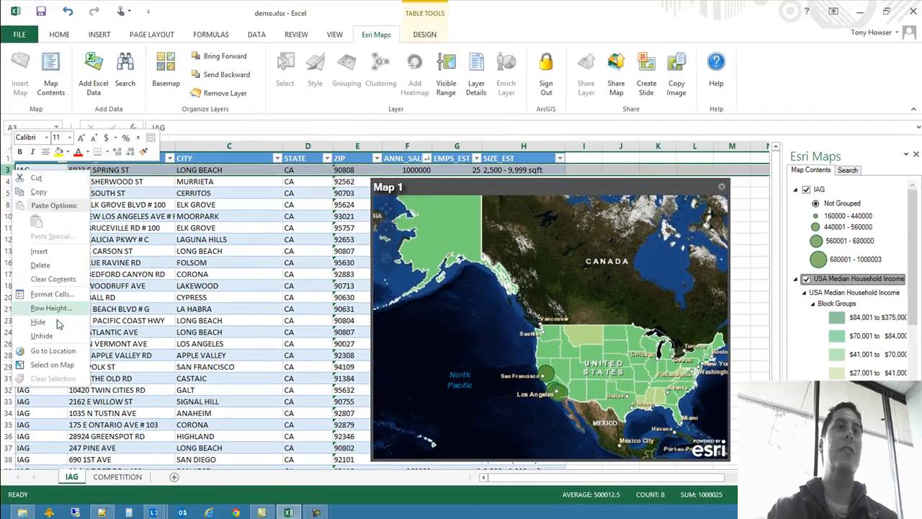
{"action": "left_click", "coordinate": [52, 351]}
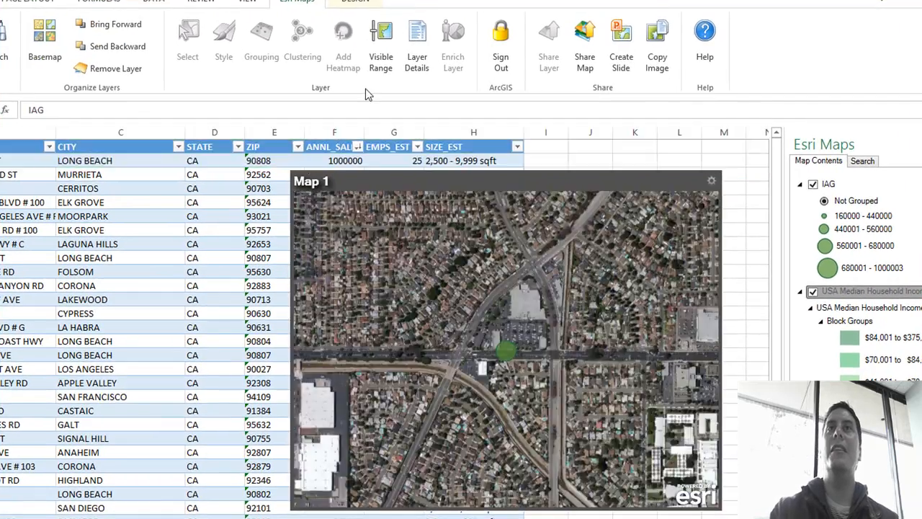
{"action": "left_click", "coordinate": [381, 49]}
{"action": "left_click_drag", "start_coordinate": [368, 345], "coordinate": [375, 407]}
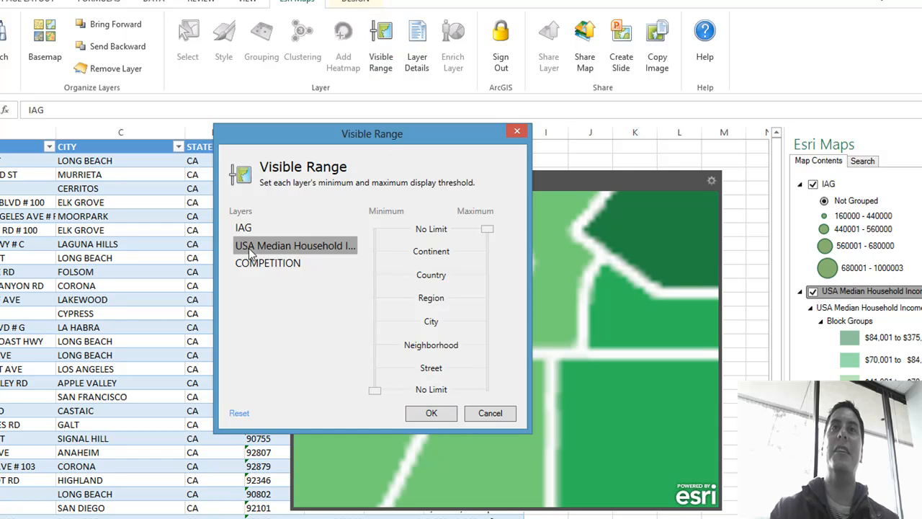
{"action": "left_click", "coordinate": [432, 412]}
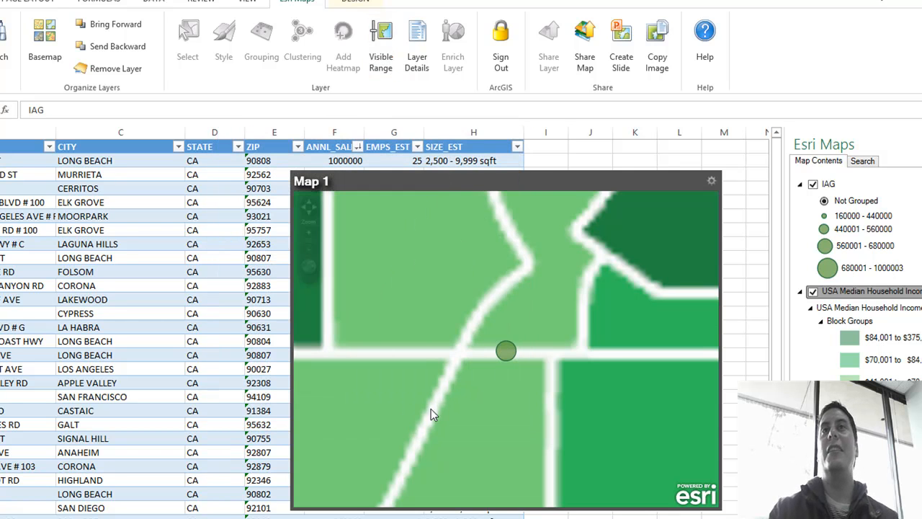
Step: Make the USA Median Household Income layer partly transparent so the imagery shows through it
{"action": "left_click", "coordinate": [309, 248]}
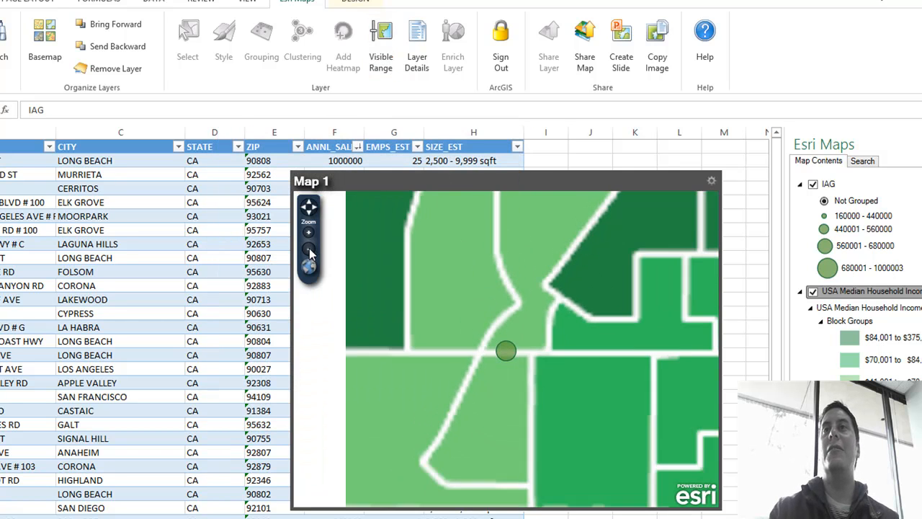
{"action": "right_click", "coordinate": [863, 289]}
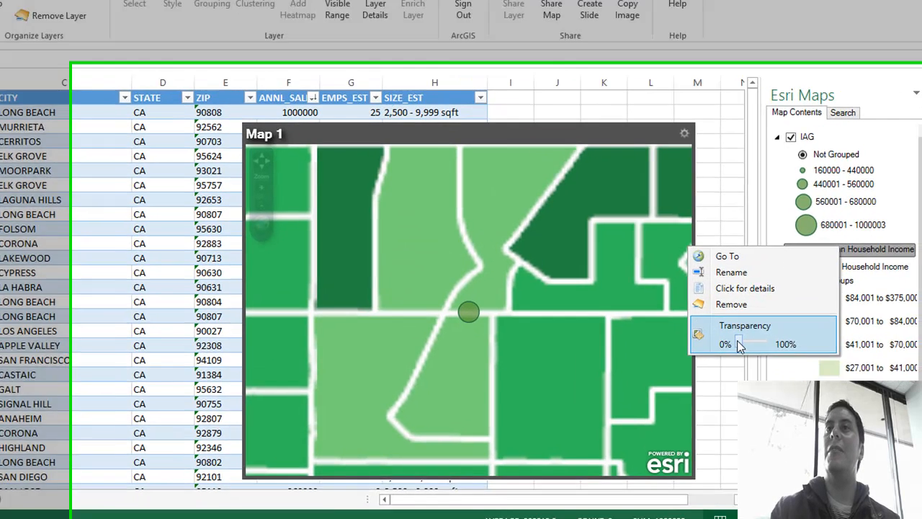
{"action": "left_click_drag", "start_coordinate": [764, 379], "coordinate": [771, 380]}
{"action": "left_click_drag", "start_coordinate": [718, 298], "coordinate": [713, 298]}
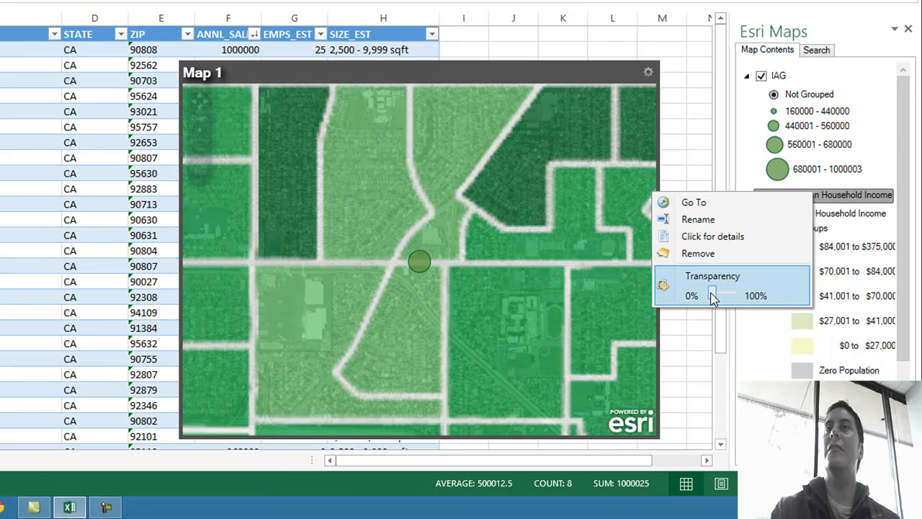
Step: View the income layer across the surrounding area, then hide it and collapse its legend
{"action": "left_click", "coordinate": [198, 147]}
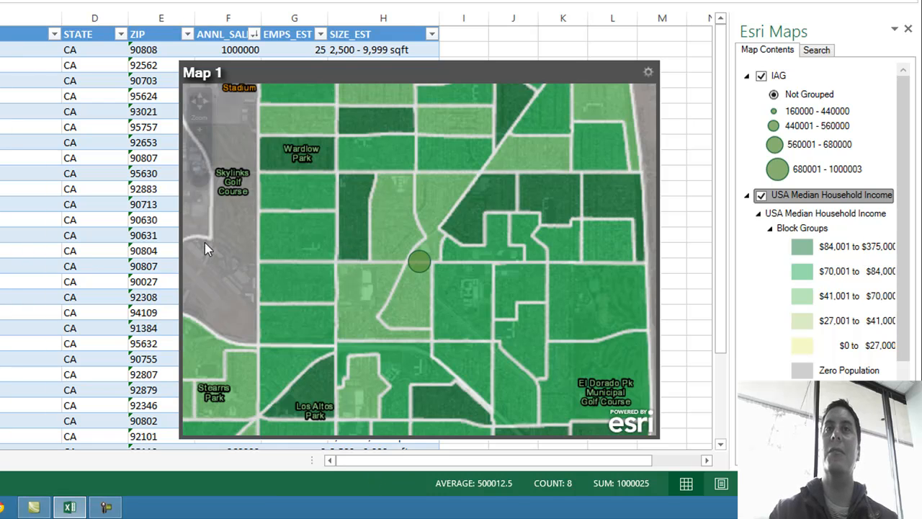
{"action": "left_click", "coordinate": [199, 148]}
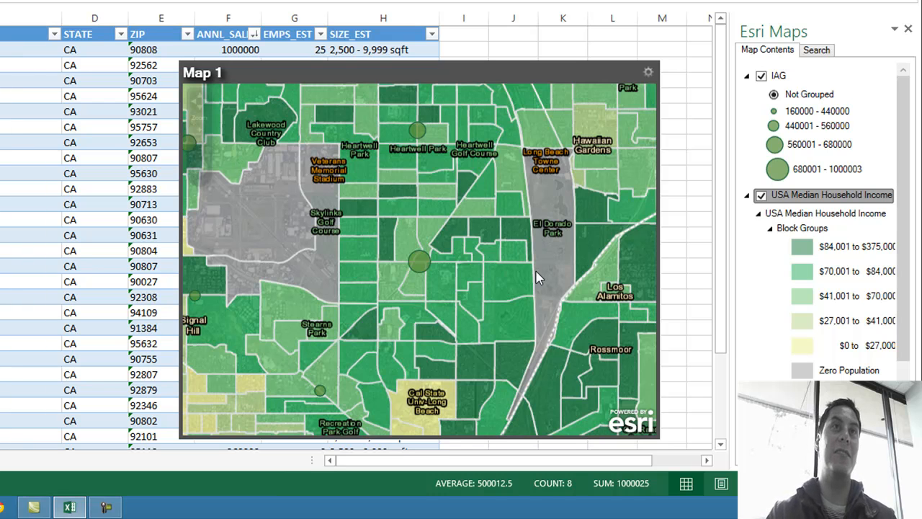
{"action": "left_click", "coordinate": [761, 196]}
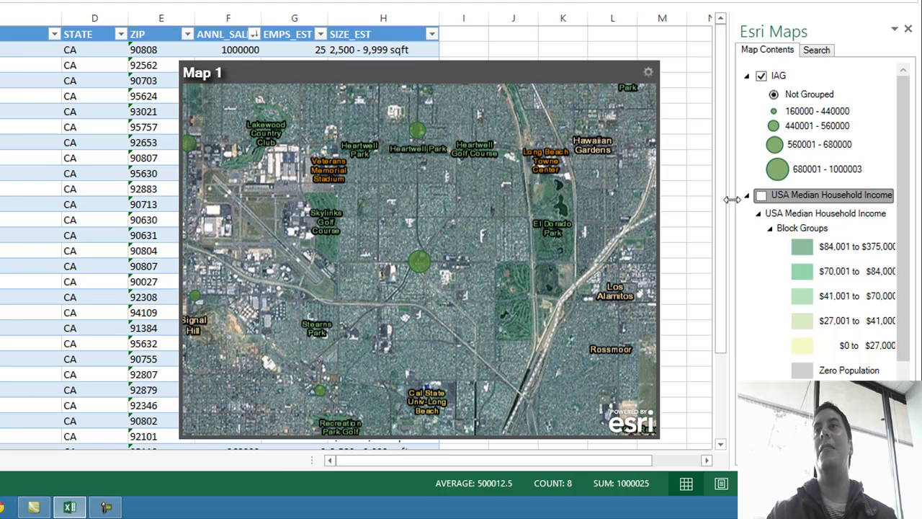
{"action": "left_click", "coordinate": [746, 196]}
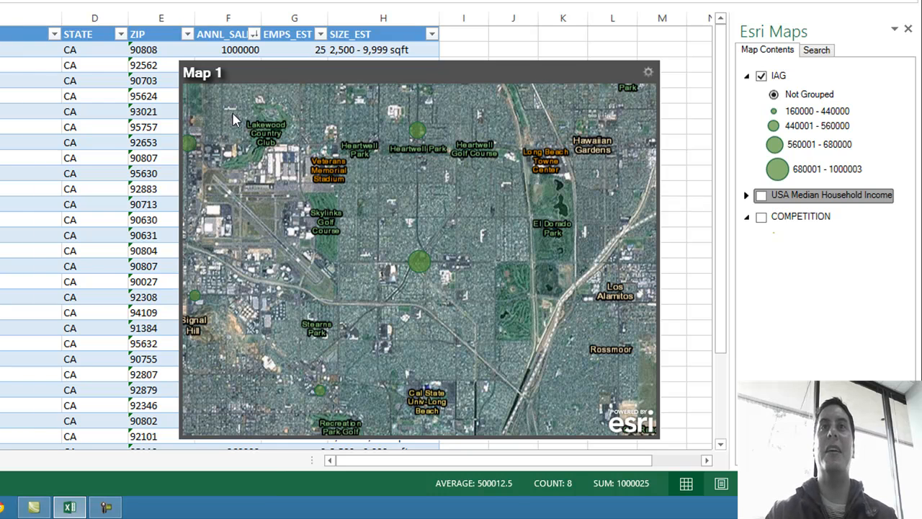
Step: Open the top-selling store's details on the map and bring up its Infographics to view the Age chart
{"action": "left_click", "coordinate": [201, 131]}
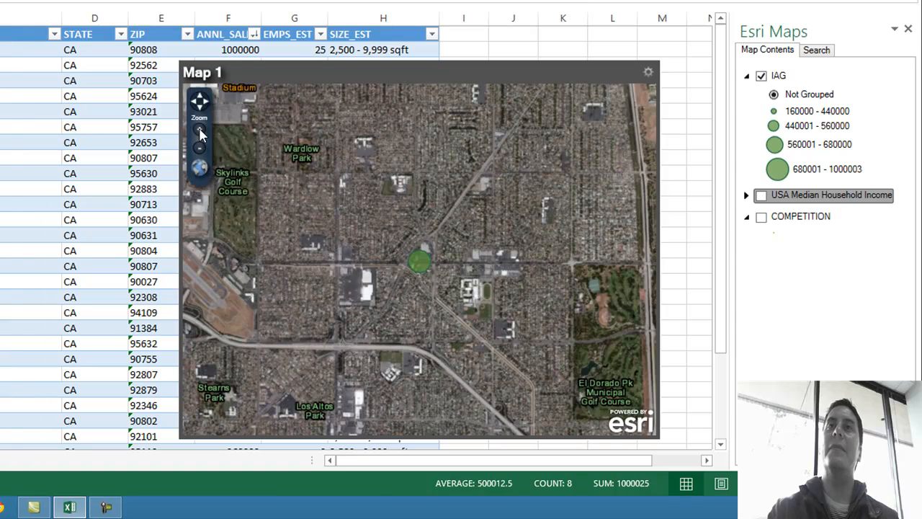
{"action": "left_click", "coordinate": [200, 132]}
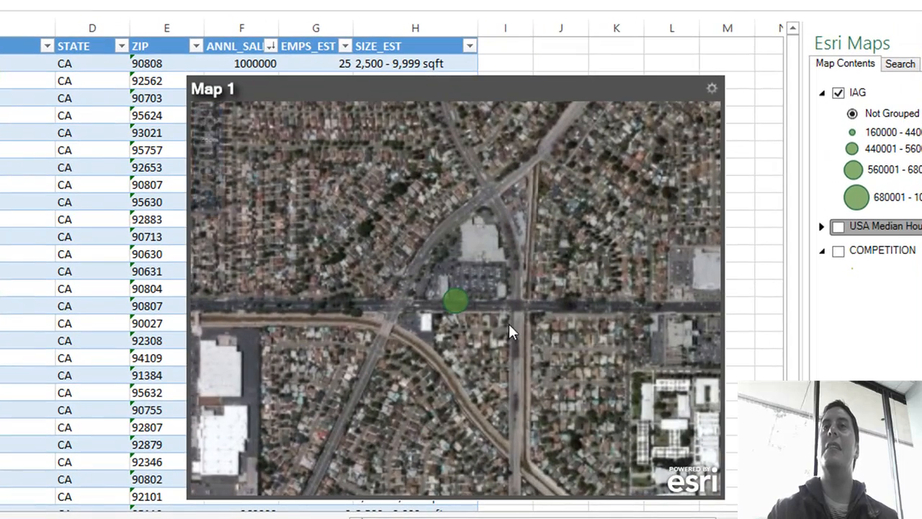
{"action": "left_click", "coordinate": [461, 302]}
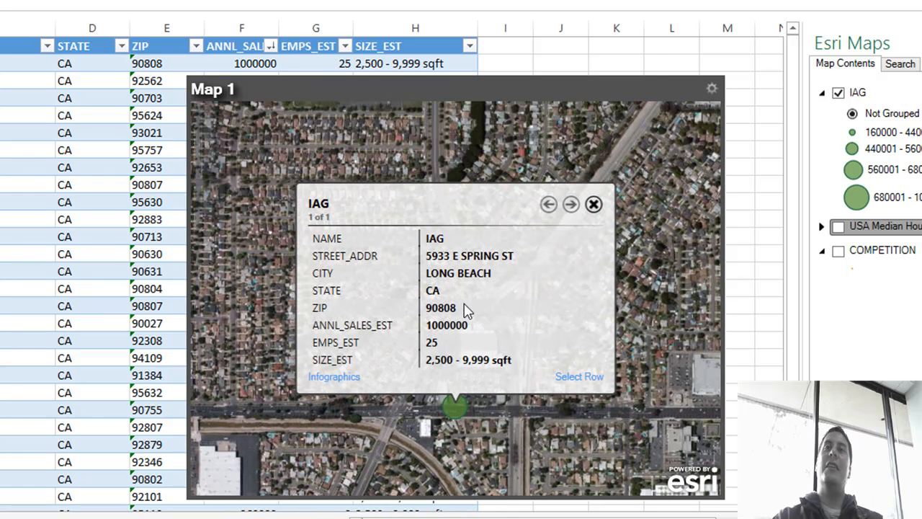
{"action": "left_click", "coordinate": [350, 382]}
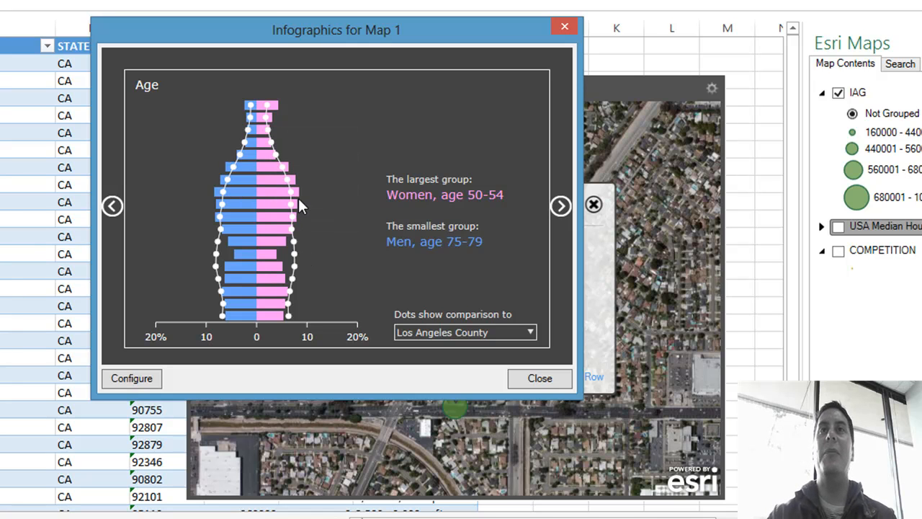
Step: Examine the largest age groups in the Age chart and compare it to California and the United States
{"action": "mouse_move", "coordinate": [299, 193]}
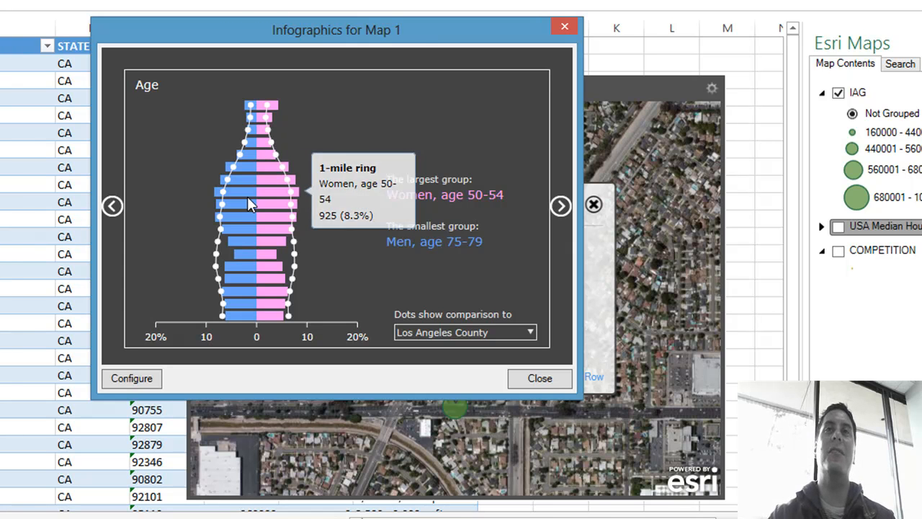
{"action": "mouse_move", "coordinate": [248, 195]}
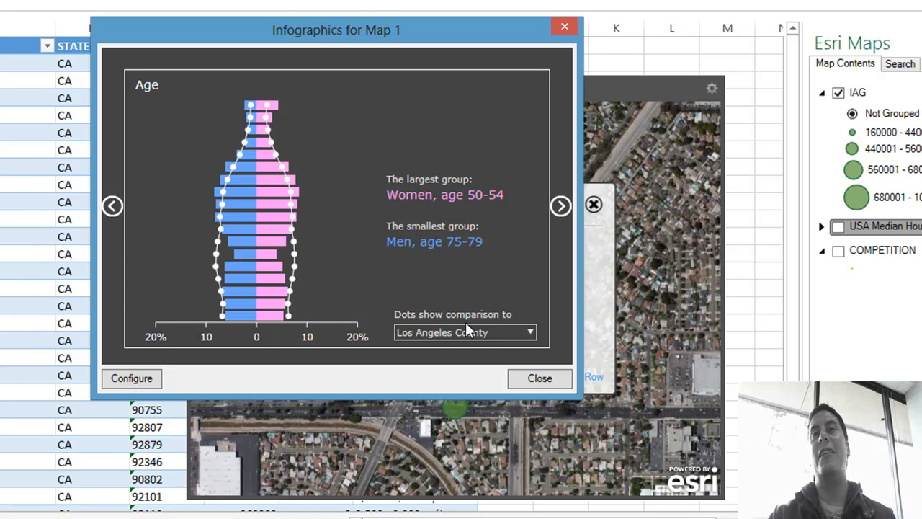
{"action": "left_click", "coordinate": [509, 333]}
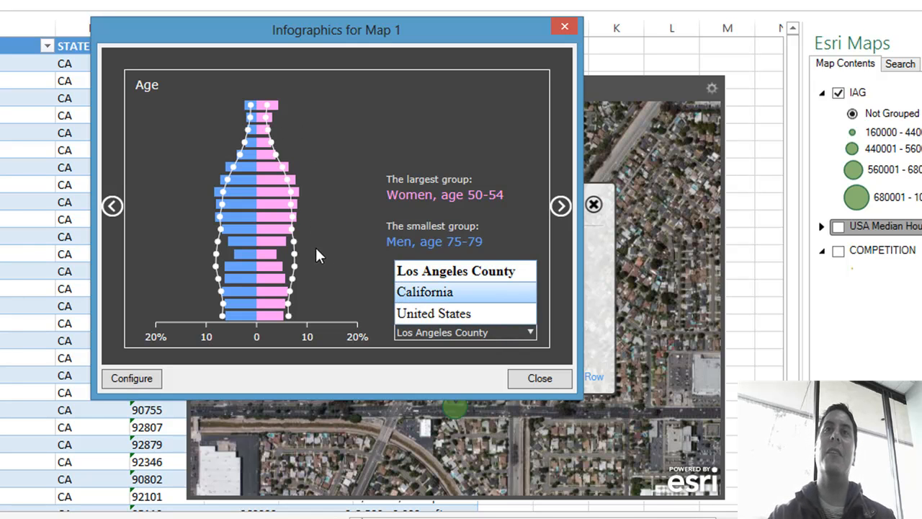
{"action": "left_click", "coordinate": [425, 292]}
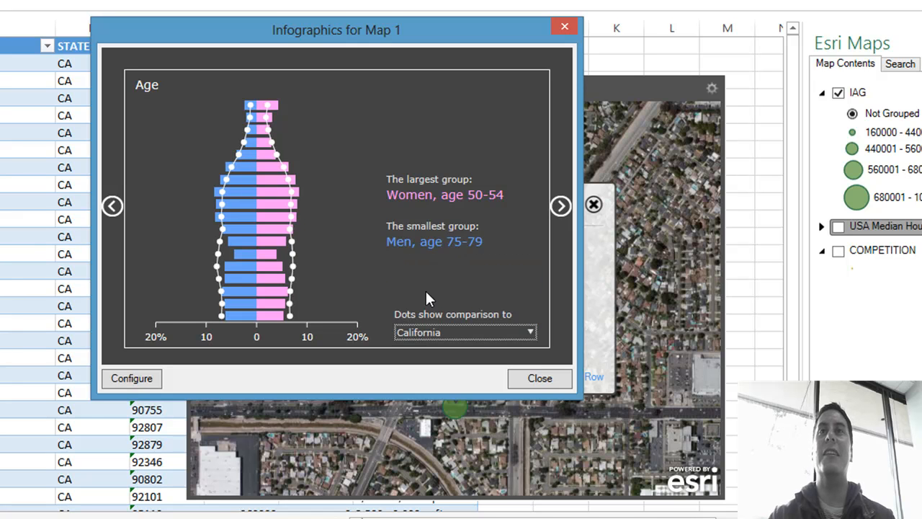
{"action": "left_click", "coordinate": [439, 332]}
{"action": "left_click", "coordinate": [439, 315]}
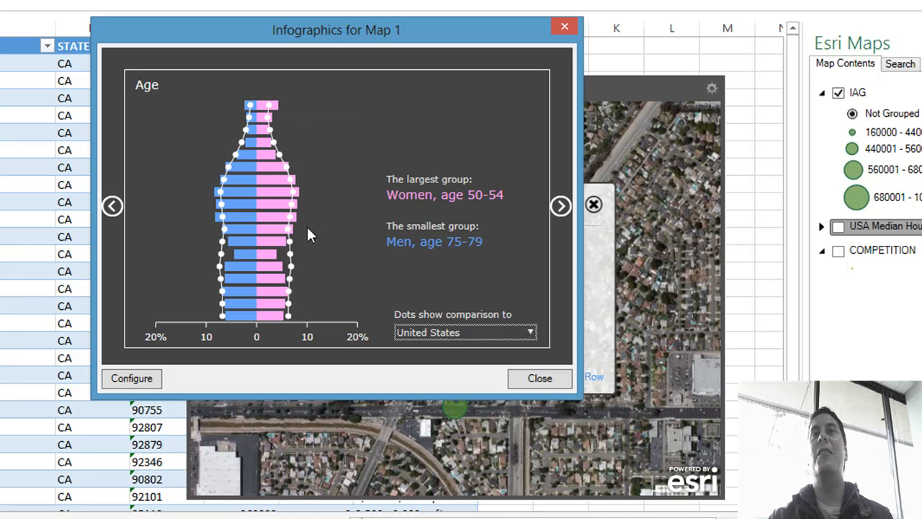
Step: View the Households By Income infographic against Los Angeles County and examine the lower brackets and the $100,000 - $149,999 bracket
{"action": "left_click", "coordinate": [559, 207]}
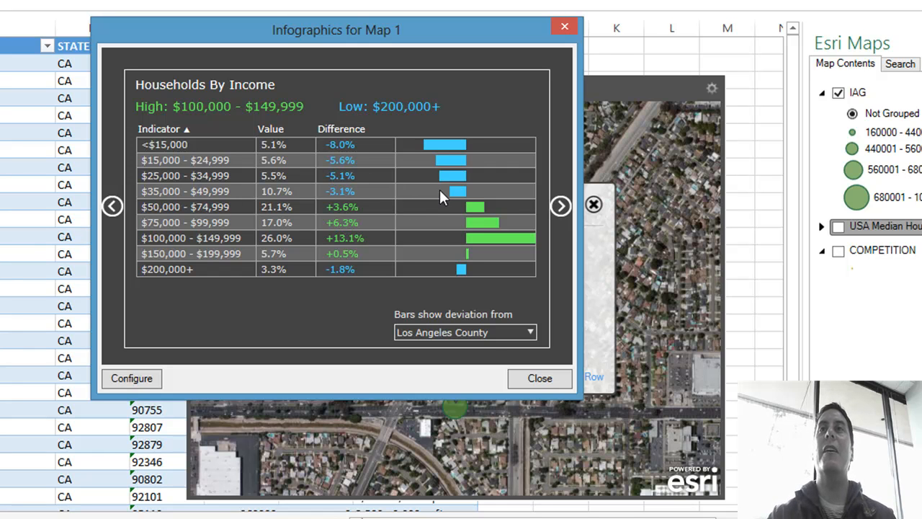
{"action": "left_click", "coordinate": [497, 331]}
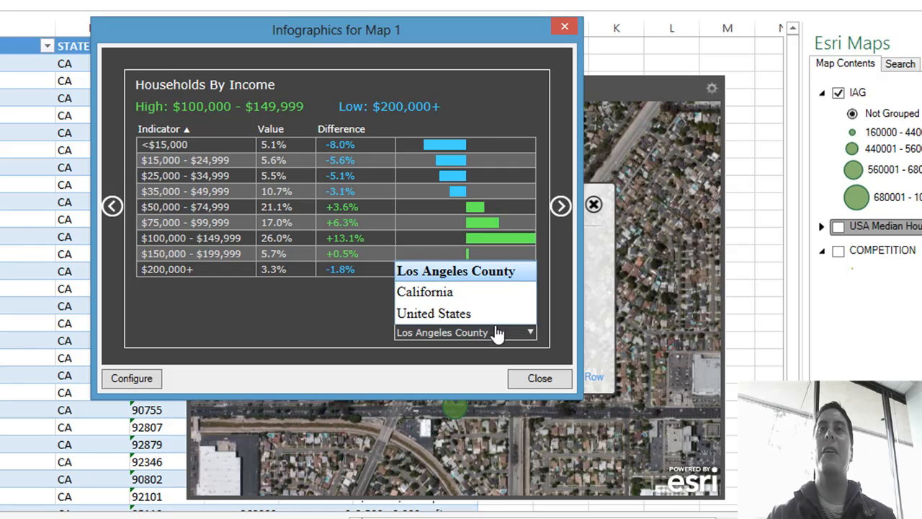
{"action": "left_click", "coordinate": [478, 269]}
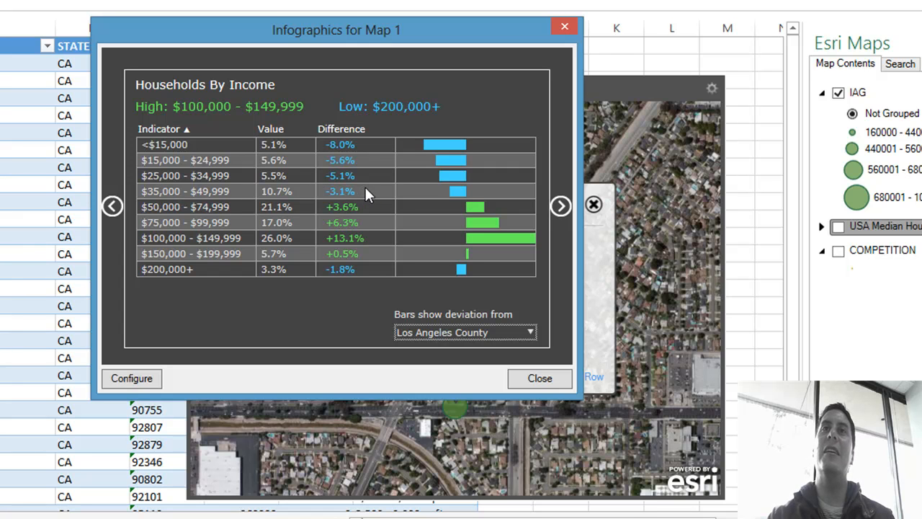
{"action": "left_click_drag", "start_coordinate": [363, 190], "coordinate": [131, 152]}
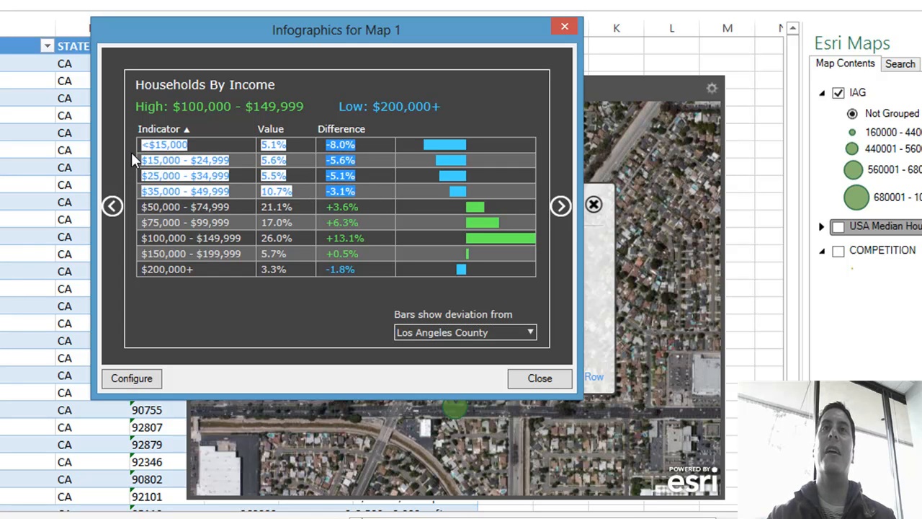
{"action": "left_click", "coordinate": [236, 193]}
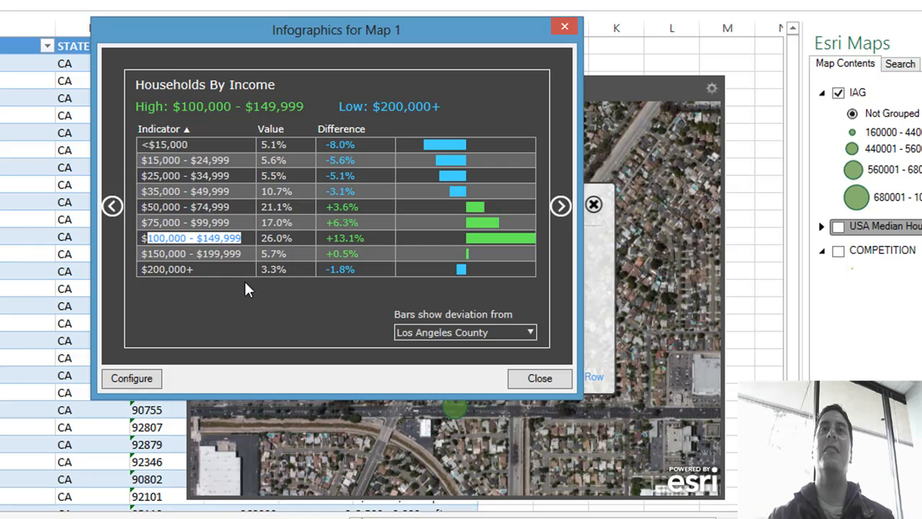
{"action": "left_click", "coordinate": [296, 236]}
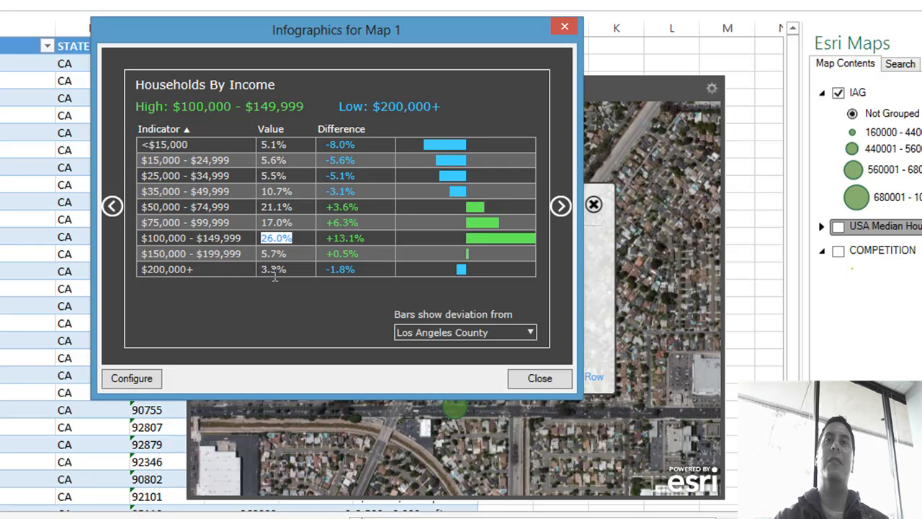
Step: Compare household income to the United States, then view the Race and Ethnicity infographic and return to Households By Income
{"action": "left_click", "coordinate": [490, 332]}
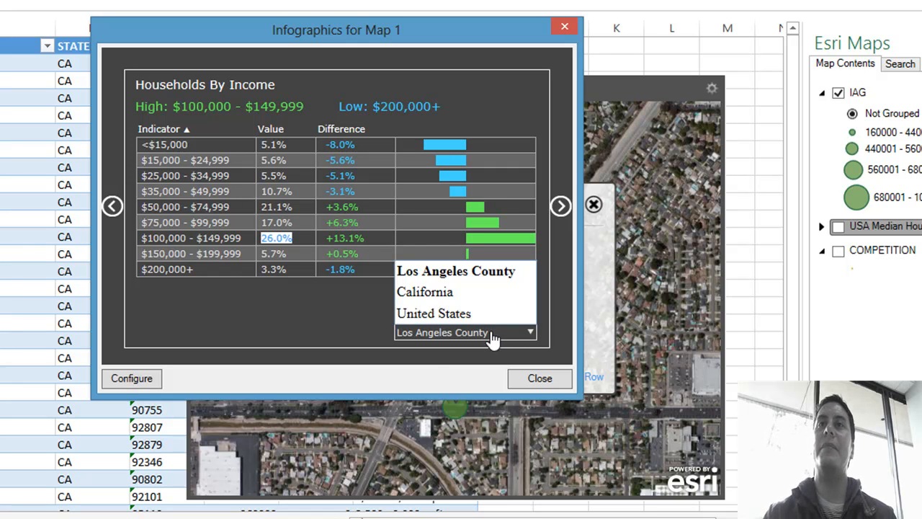
{"action": "left_click", "coordinate": [481, 315]}
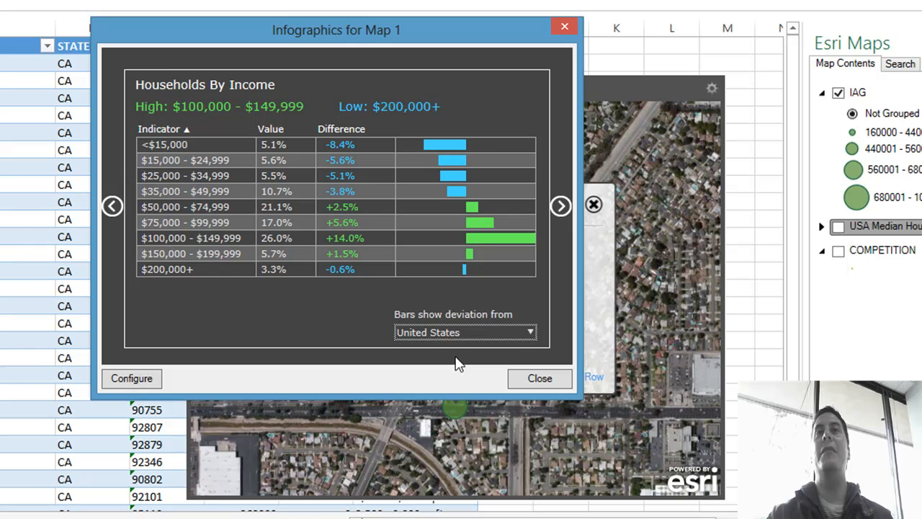
{"action": "left_click", "coordinate": [559, 207]}
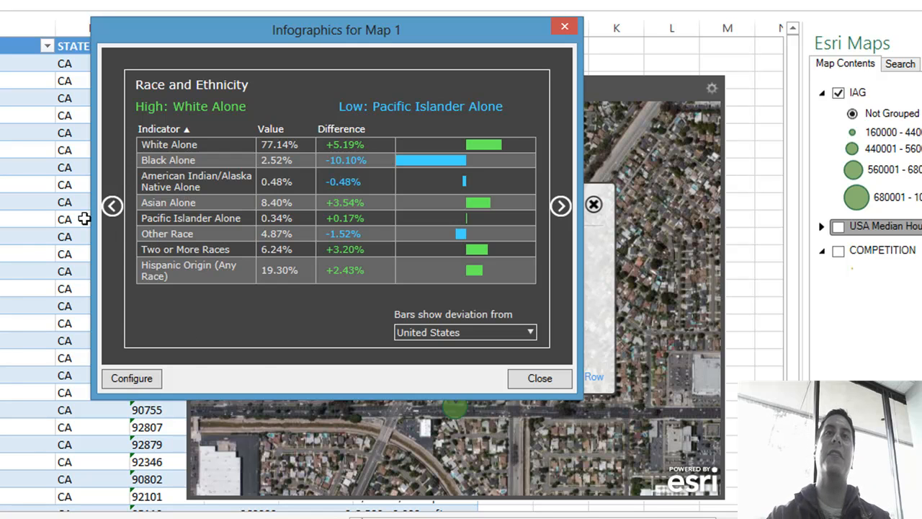
{"action": "left_click", "coordinate": [116, 211]}
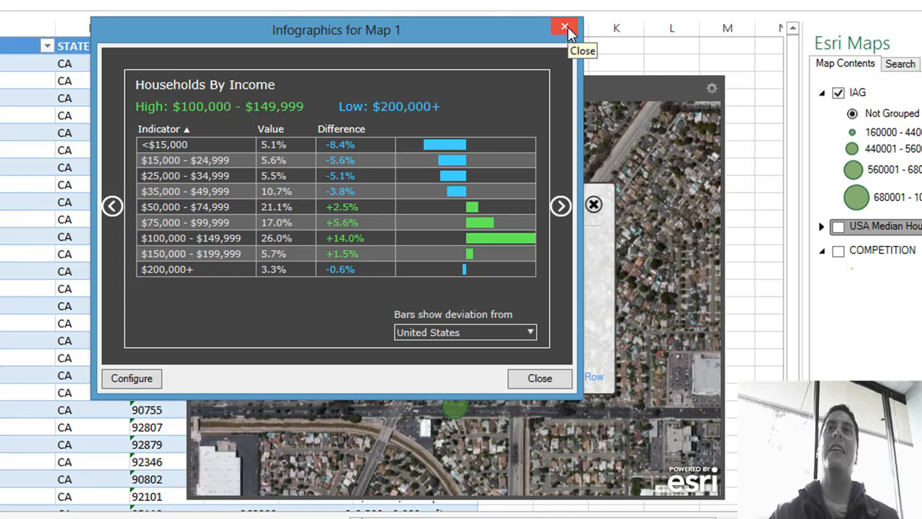
Step: Close the infographics and the store's details, and zoom the map to the extent of the IAG layer
{"action": "left_click_drag", "start_coordinate": [496, 33], "coordinate": [513, 67]}
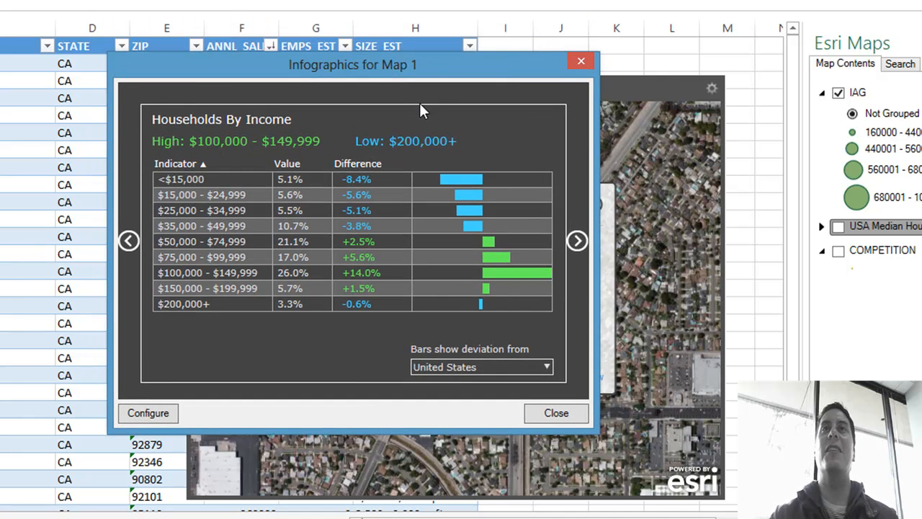
{"action": "left_click", "coordinate": [580, 61]}
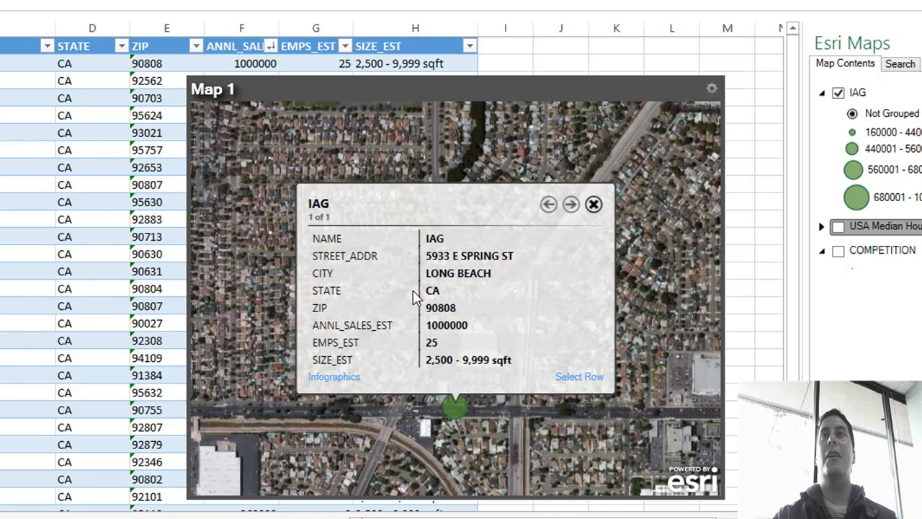
{"action": "left_click", "coordinate": [593, 205]}
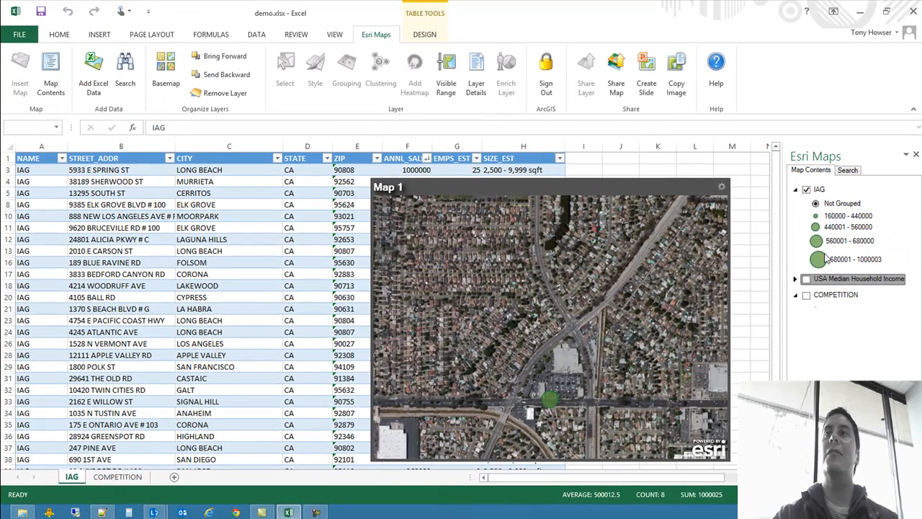
{"action": "right_click", "coordinate": [819, 188]}
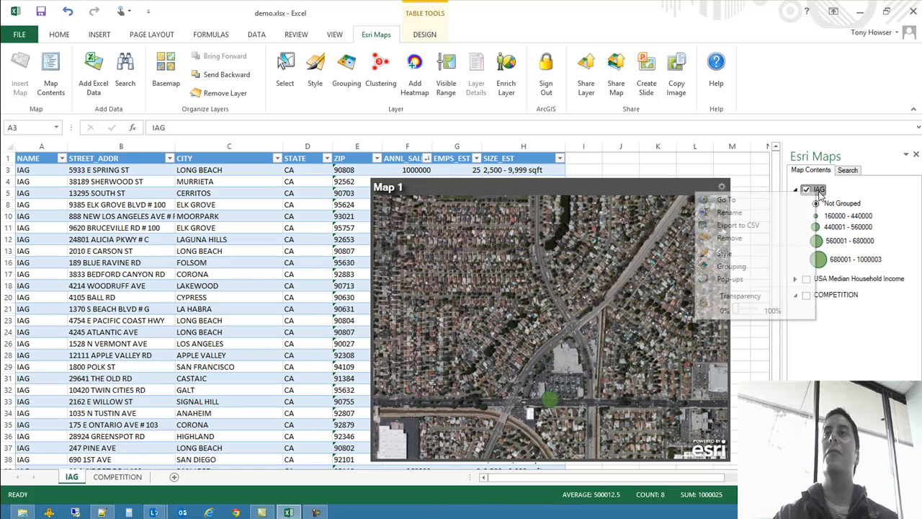
{"action": "left_click", "coordinate": [763, 205]}
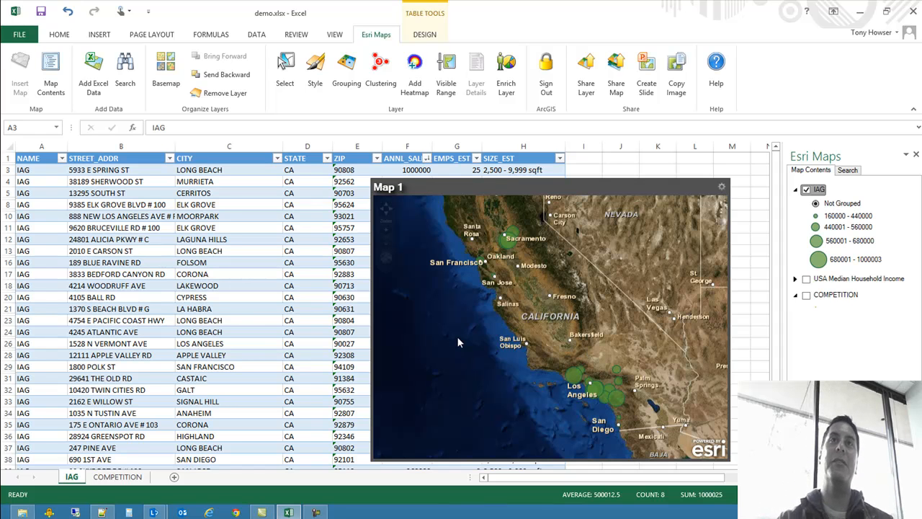
Step: Filter ANNL_SALES_EST to the top 6 items and move the map below the filtered table rows
{"action": "left_click", "coordinate": [428, 158]}
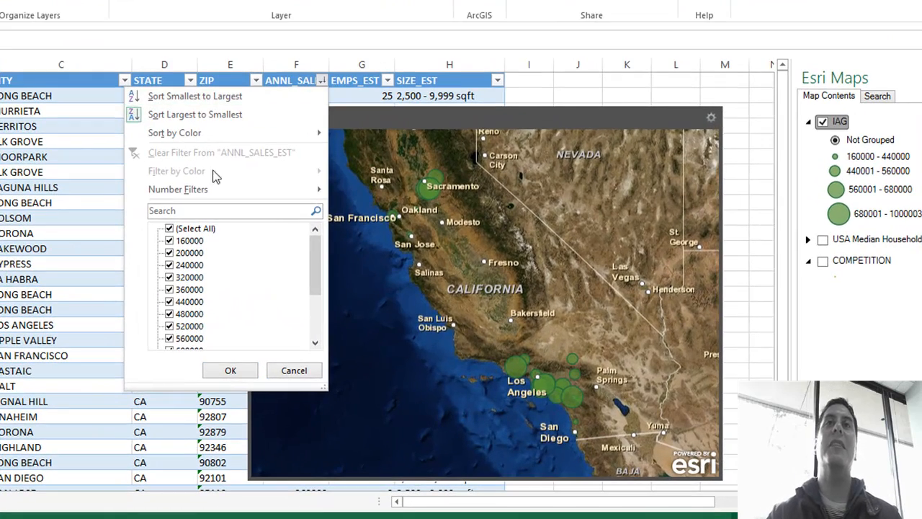
{"action": "mouse_move", "coordinate": [229, 199]}
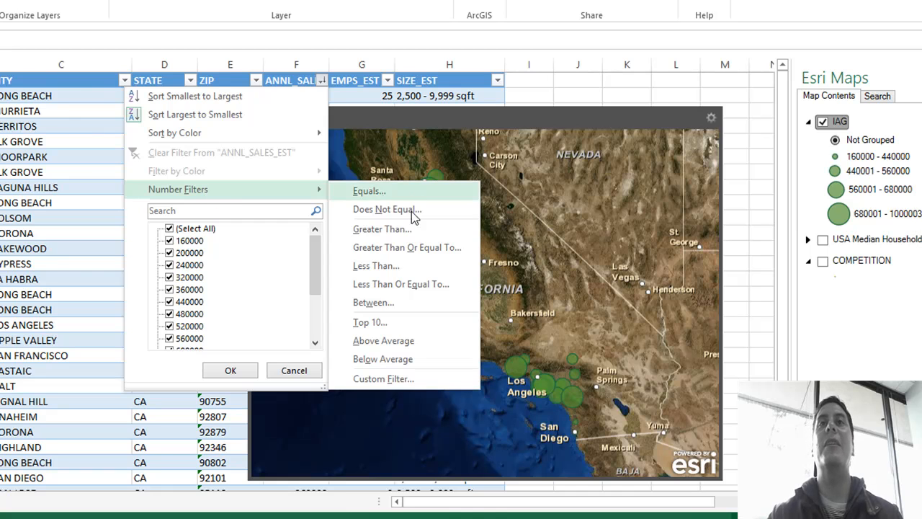
{"action": "left_click", "coordinate": [383, 322]}
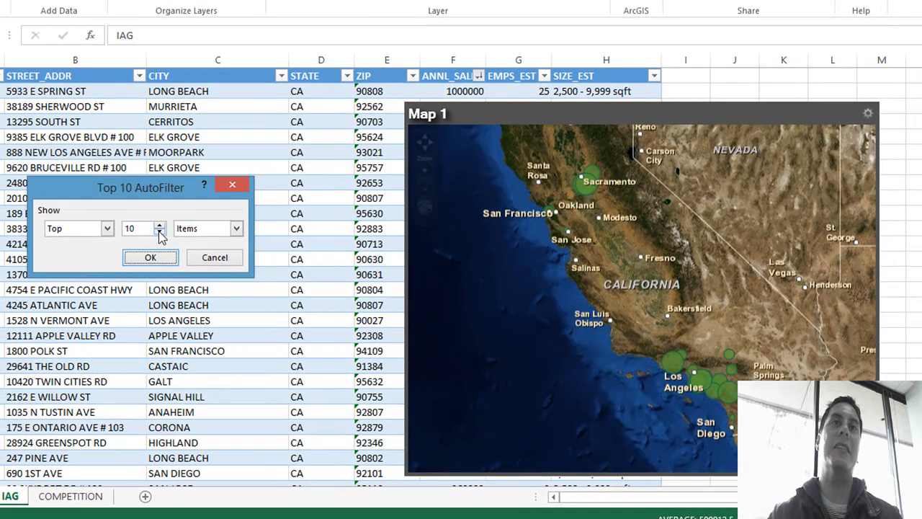
{"action": "left_click", "coordinate": [7, 235]}
{"action": "left_click", "coordinate": [7, 235]}
{"action": "left_click", "coordinate": [7, 235]}
{"action": "left_click", "coordinate": [157, 234]}
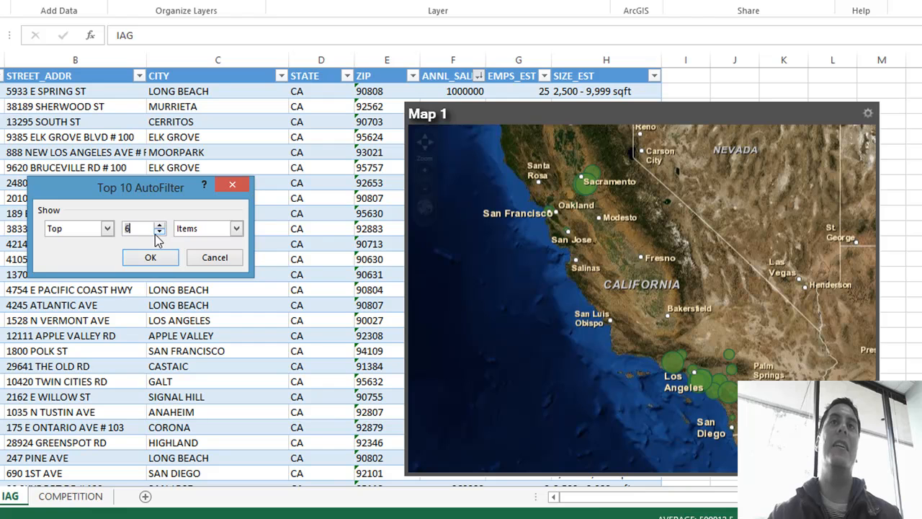
{"action": "left_click", "coordinate": [150, 256]}
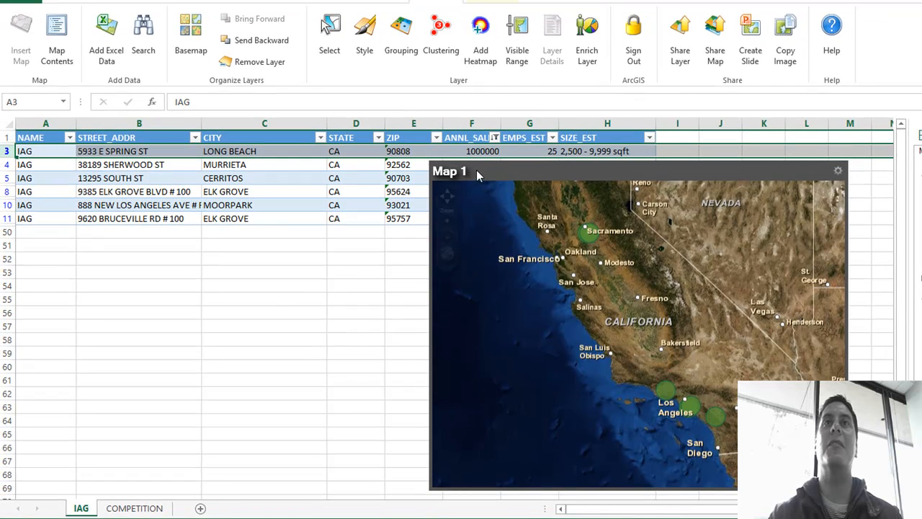
{"action": "left_click_drag", "start_coordinate": [476, 170], "coordinate": [444, 274]}
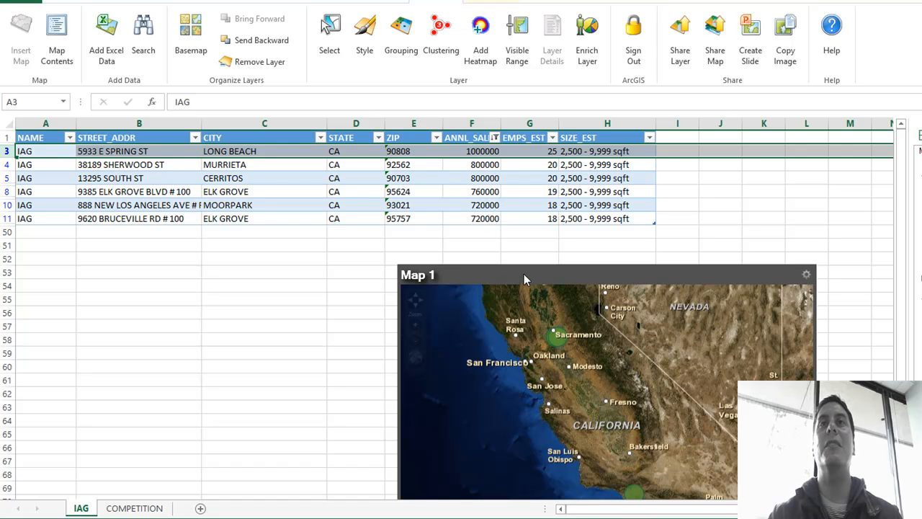
{"action": "left_click_drag", "start_coordinate": [97, 250], "coordinate": [149, 239]}
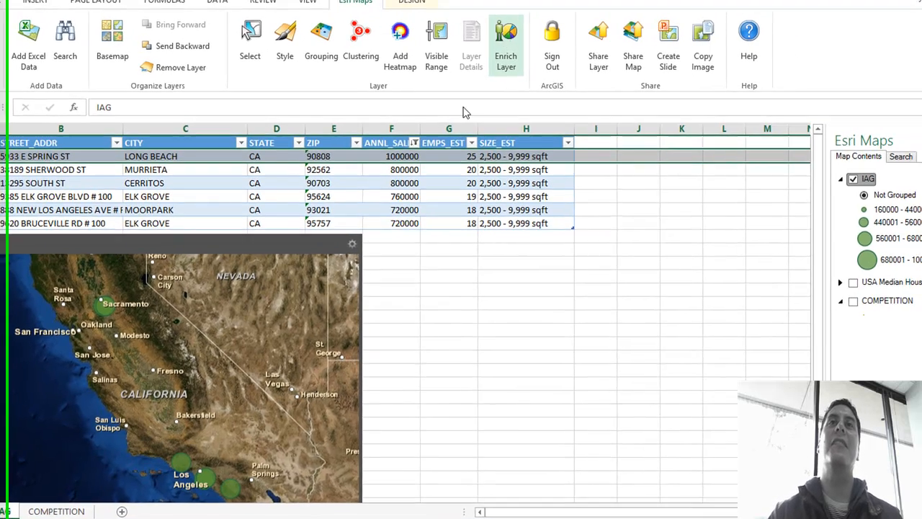
Step: Enrich the IAG layer with United States Households By Income data for a 1 mile circle around locations, creating new columns
{"action": "left_click", "coordinate": [576, 35]}
{"action": "left_click_drag", "start_coordinate": [437, 139], "coordinate": [427, 223]}
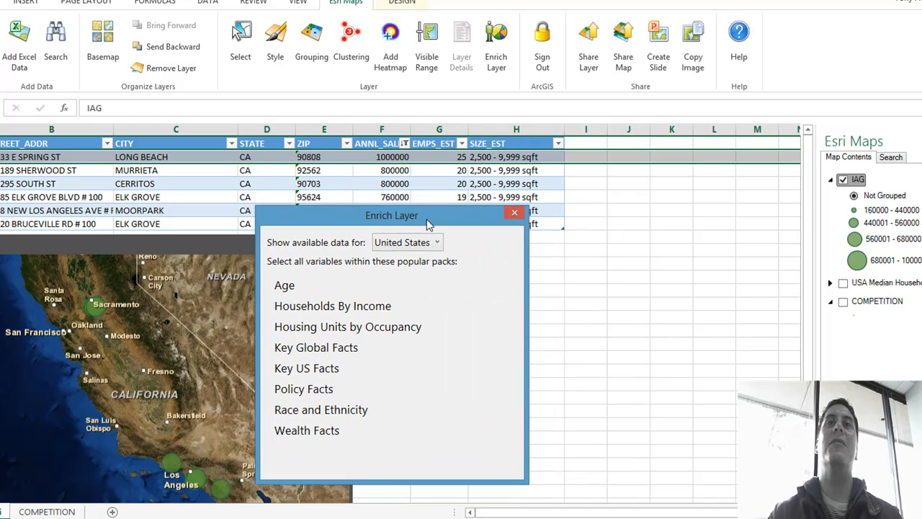
{"action": "left_click", "coordinate": [340, 315]}
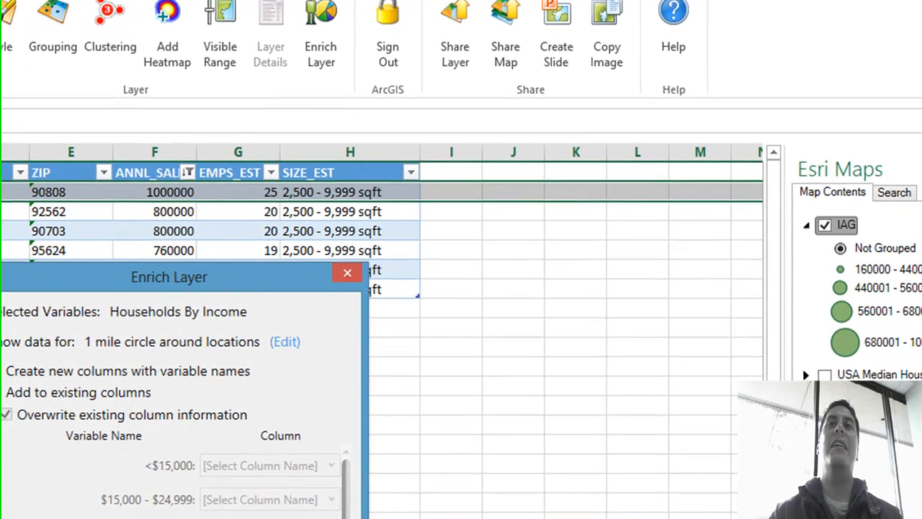
{"action": "left_click", "coordinate": [489, 463]}
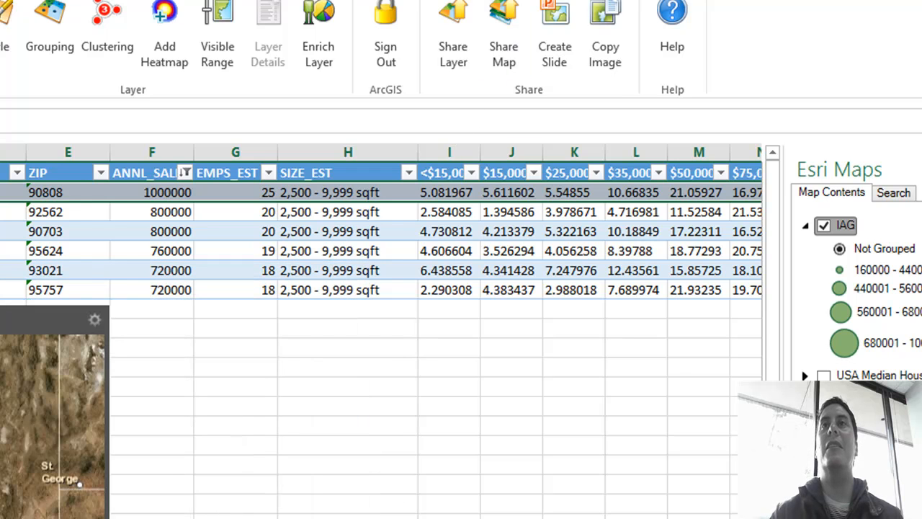
Step: Widen the new household income columns I through Q so their full headings fit
{"action": "scroll", "coordinate": [382, 331], "scroll_direction": "right", "scroll_amount": 4}
{"action": "left_click_drag", "start_coordinate": [180, 148], "coordinate": [672, 144]}
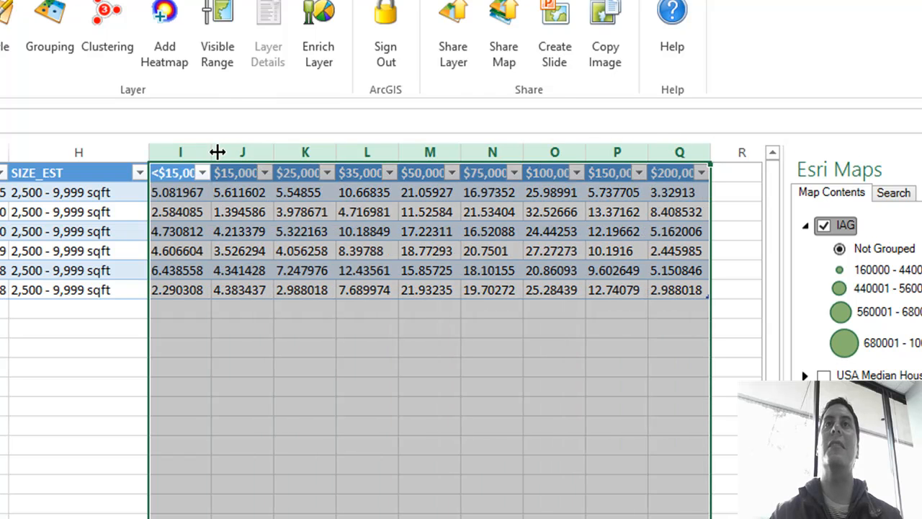
{"action": "left_click_drag", "start_coordinate": [213, 152], "coordinate": [301, 151]}
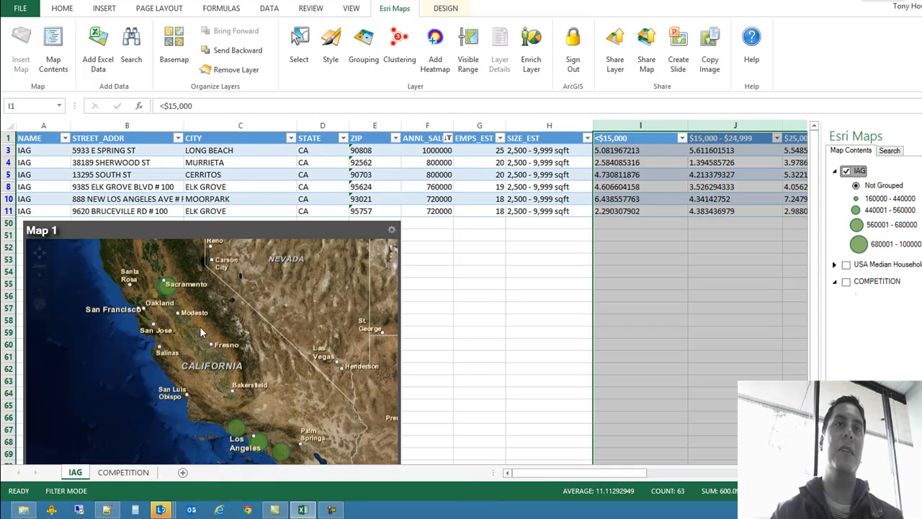
Step: Select the ZIP column of the IAG table to examine the top stores' ZIP codes
{"action": "mouse_move", "coordinate": [279, 382]}
{"action": "left_mouse_down"}
{"action": "mouse_move", "coordinate": [264, 321]}
{"action": "mouse_move", "coordinate": [280, 378]}
{"action": "left_mouse_up"}
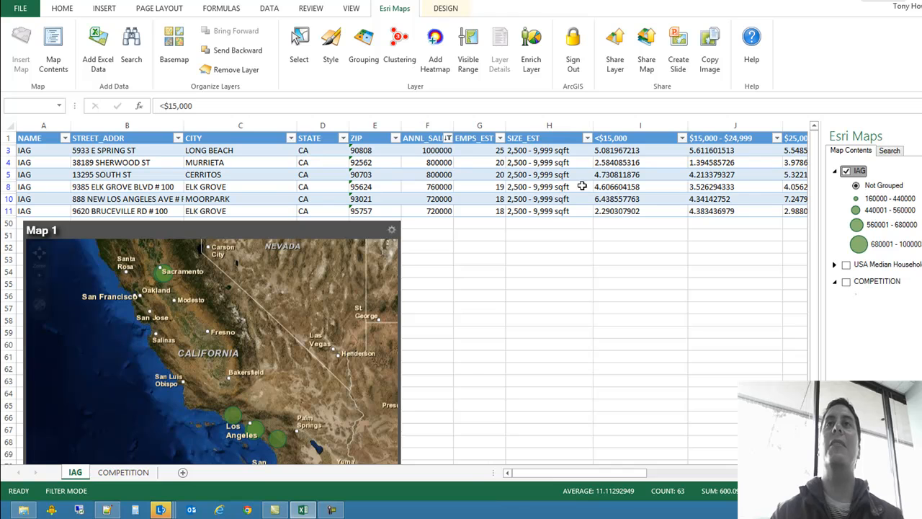
{"action": "left_click", "coordinate": [235, 211]}
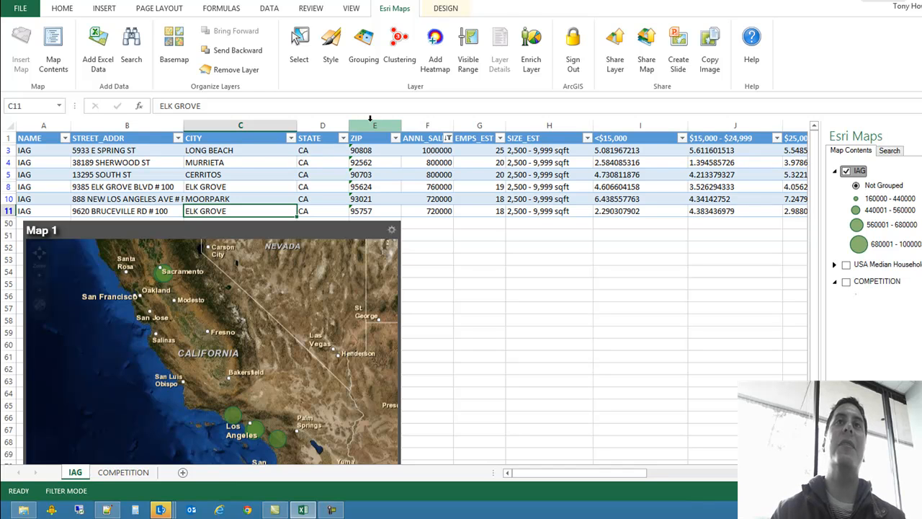
{"action": "left_click", "coordinate": [372, 126]}
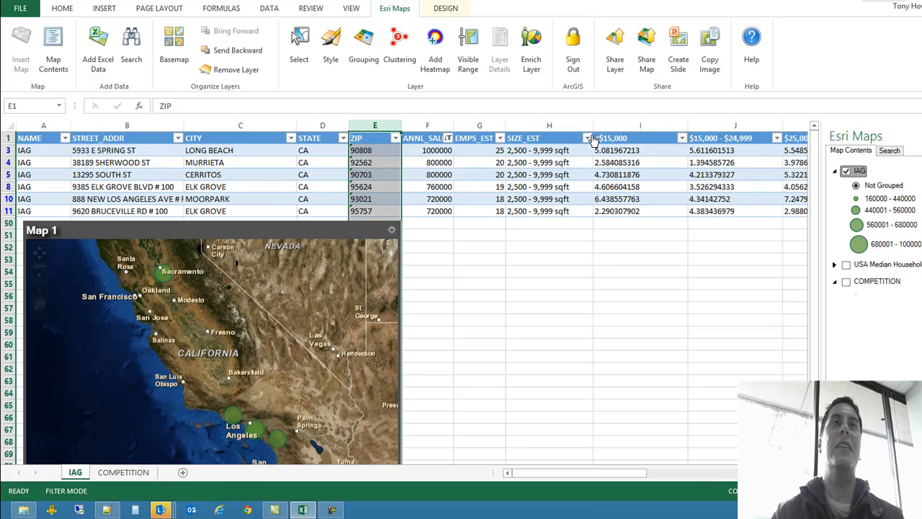
Step: Add the household income columns from <$15,000 through $200,000+ to the existing ZIP column selection
{"action": "left_click", "coordinate": [648, 123], "text": "shift"}
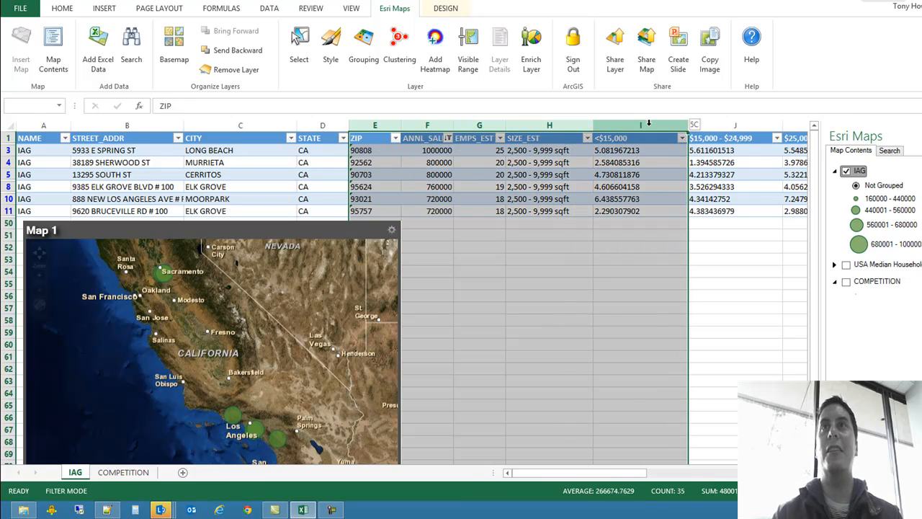
{"action": "left_click", "coordinate": [648, 123]}
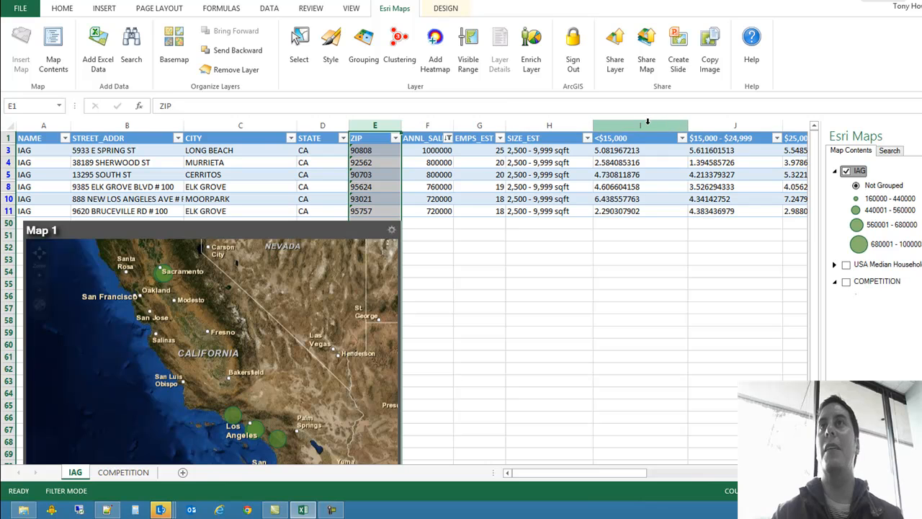
{"action": "left_click", "coordinate": [640, 125]}
{"action": "left_click", "coordinate": [735, 125], "text": "shift"}
{"action": "left_click_drag", "start_coordinate": [615, 473], "coordinate": [668, 472]}
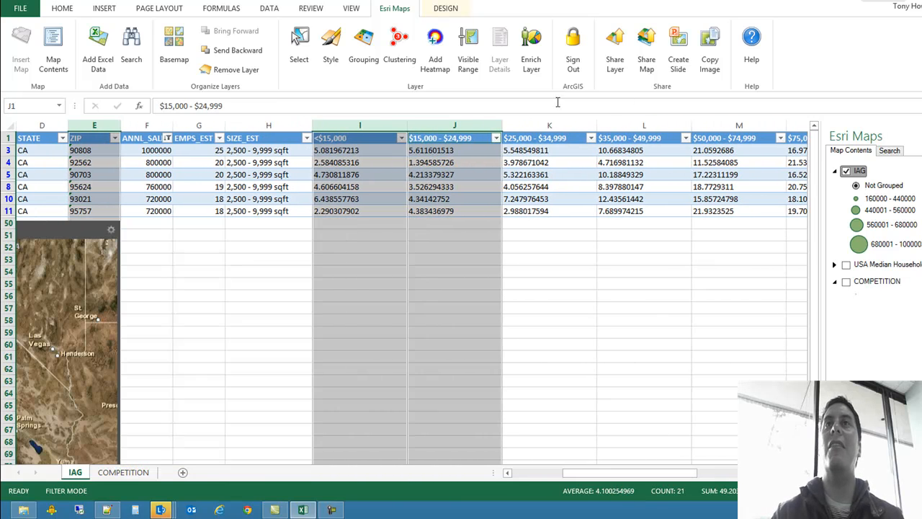
{"action": "left_click", "coordinate": [552, 125], "text": "shift"}
{"action": "left_click", "coordinate": [619, 126], "text": "shift"}
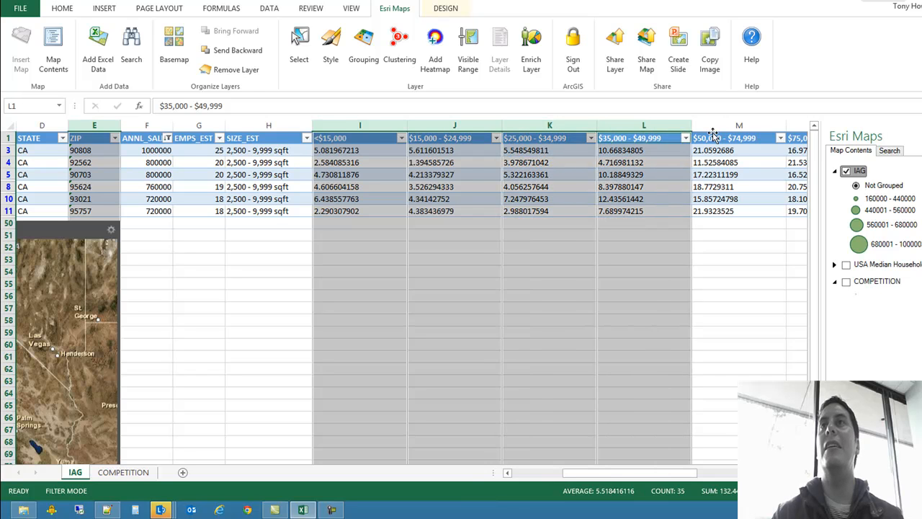
{"action": "left_click", "coordinate": [739, 125], "text": "shift"}
{"action": "left_click_drag", "start_coordinate": [624, 477], "coordinate": [656, 476]}
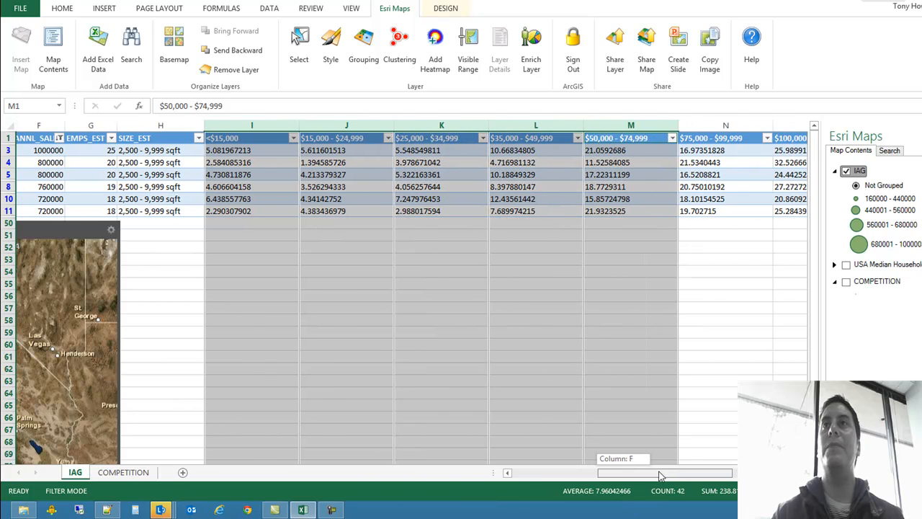
{"action": "left_click", "coordinate": [702, 125], "text": "shift"}
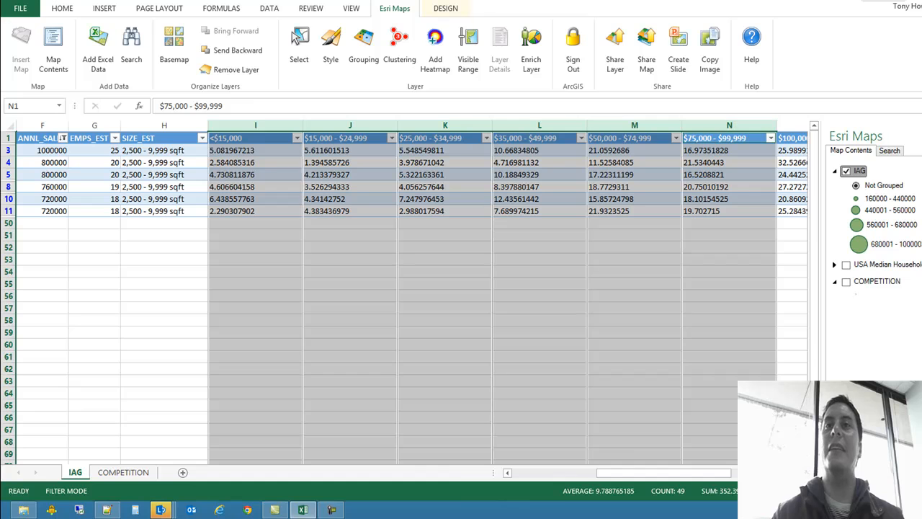
{"action": "left_click_drag", "start_coordinate": [621, 474], "coordinate": [654, 474]}
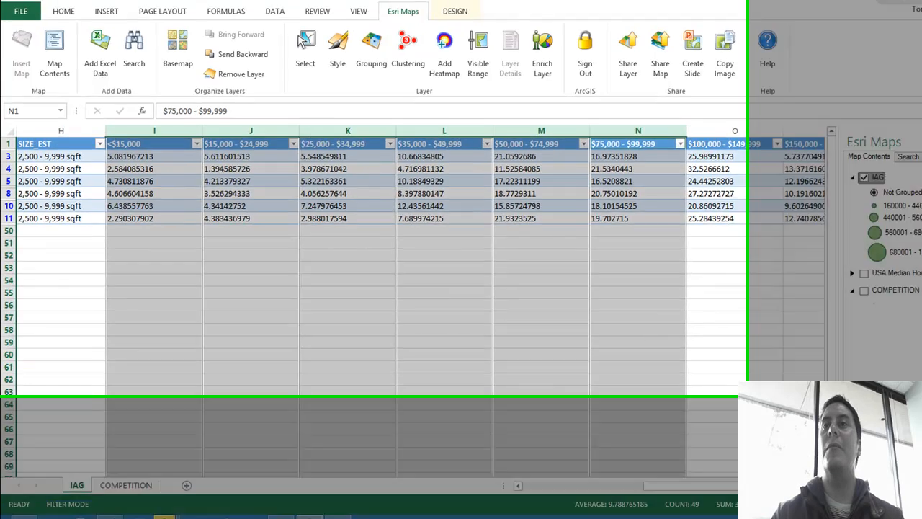
{"action": "left_click", "coordinate": [801, 473]}
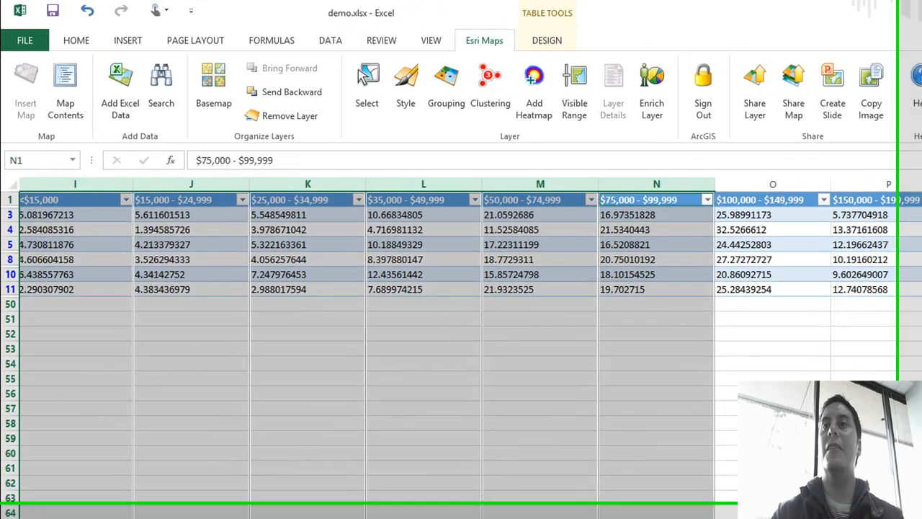
{"action": "left_click", "coordinate": [801, 473]}
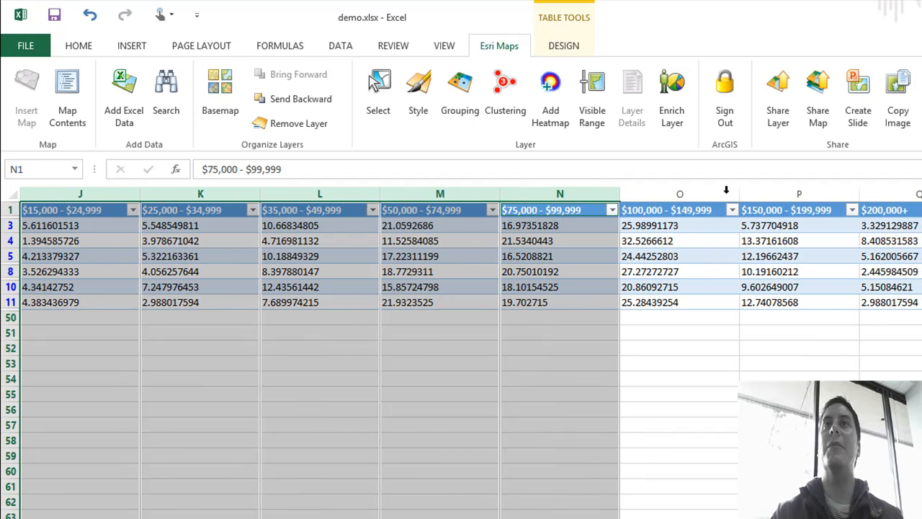
{"action": "left_click", "coordinate": [706, 194], "text": "ctrl"}
{"action": "left_click", "coordinate": [771, 194], "text": "ctrl"}
{"action": "left_click", "coordinate": [890, 194], "text": "ctrl"}
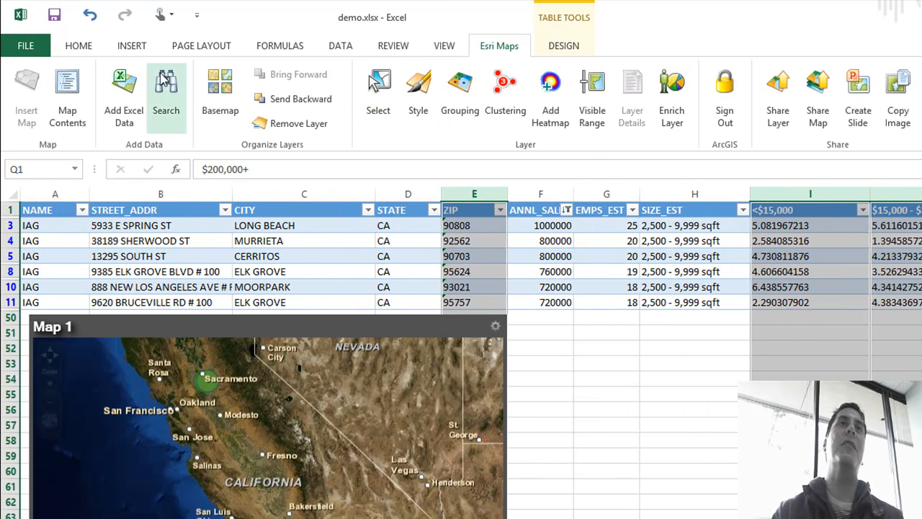
Step: Insert a recommended Stacked Bar chart of household income ranges by ZIP from the selected columns
{"action": "left_click", "coordinate": [134, 46]}
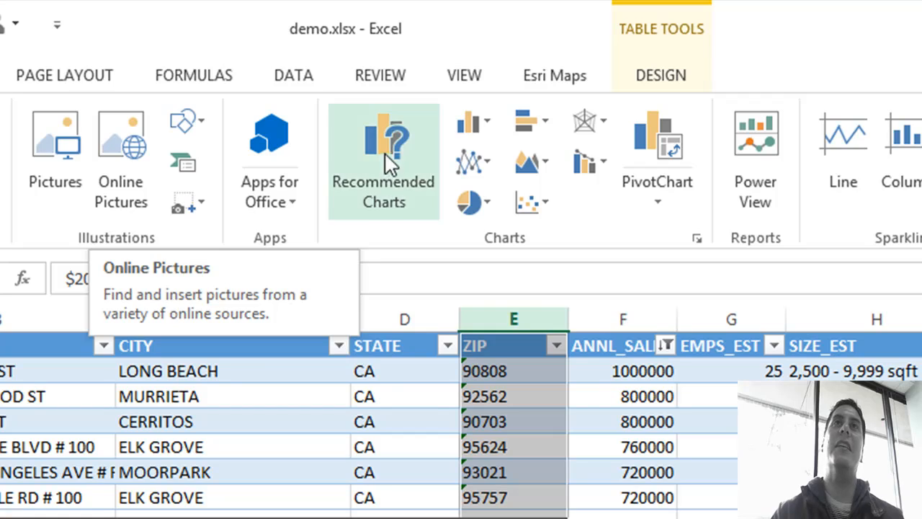
{"action": "left_click", "coordinate": [394, 147]}
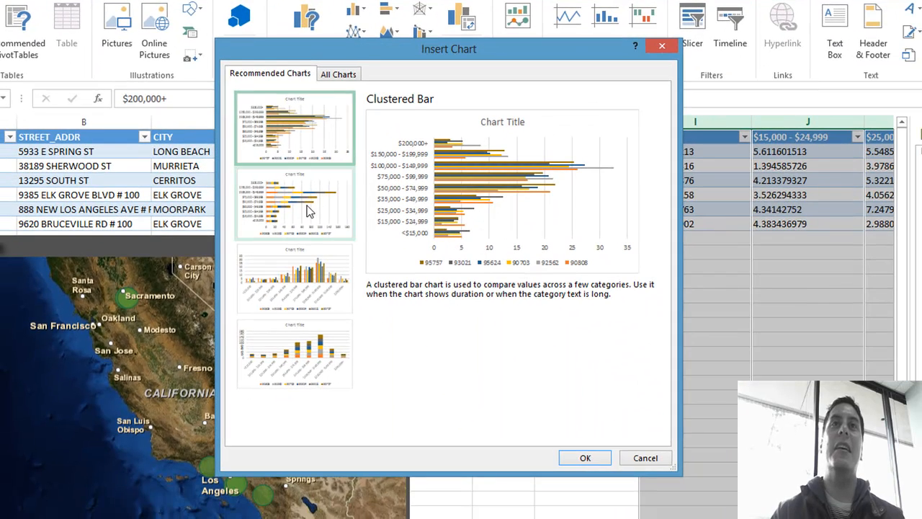
{"action": "left_click", "coordinate": [307, 205]}
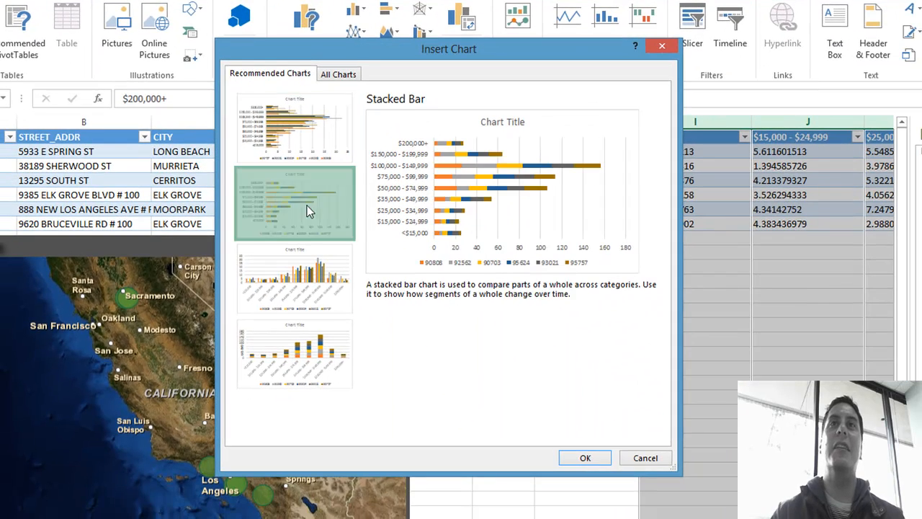
{"action": "left_click_drag", "start_coordinate": [511, 48], "coordinate": [556, 65]}
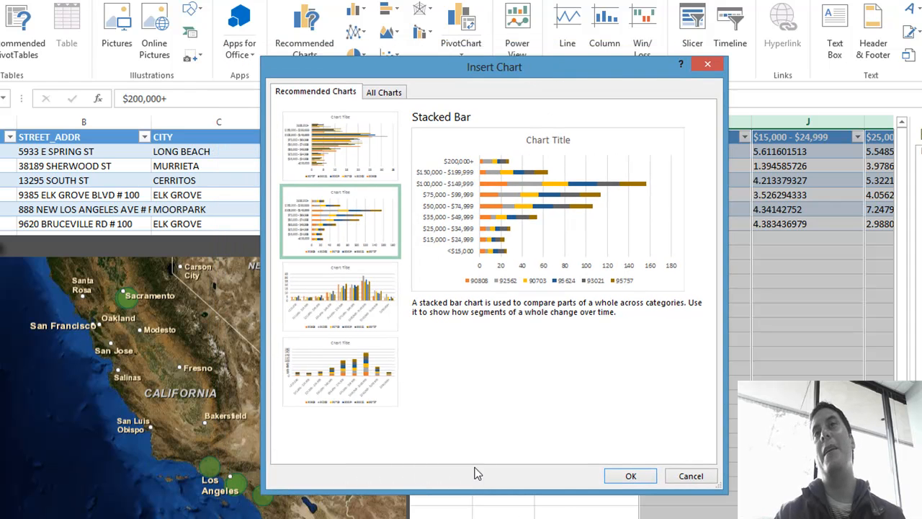
{"action": "left_click", "coordinate": [632, 475]}
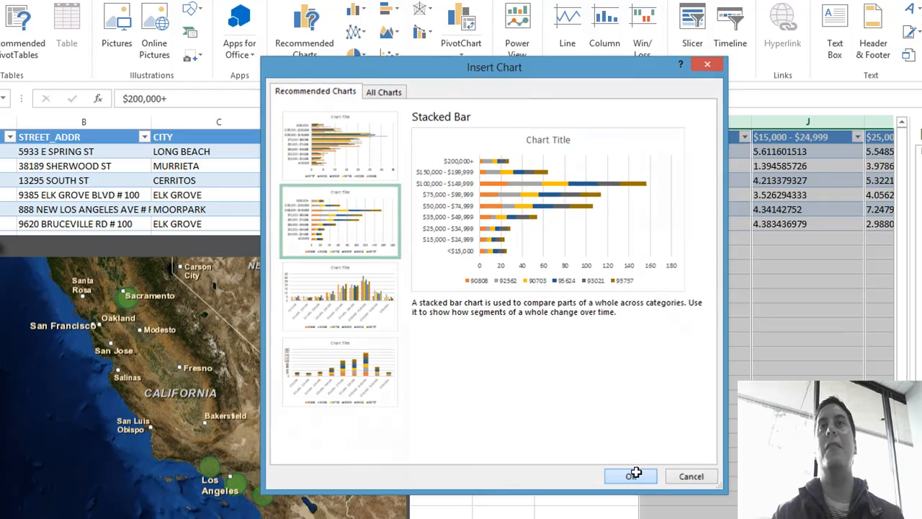
Step: Place the chart beside Map 1 below the table and enlarge it to about the map's height
{"action": "left_click_drag", "start_coordinate": [540, 244], "coordinate": [700, 263]}
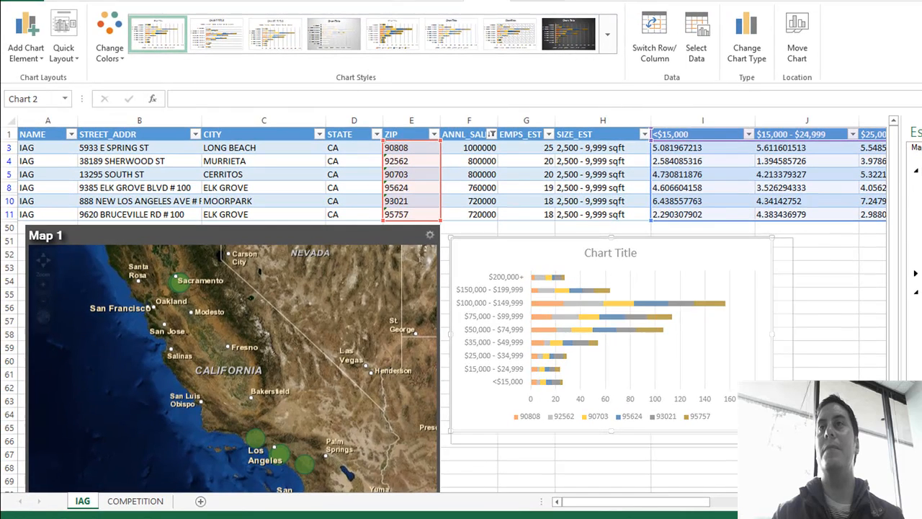
{"action": "scroll", "coordinate": [461, 302], "scroll_direction": "down", "scroll_amount": 4}
{"action": "left_click_drag", "start_coordinate": [860, 417], "coordinate": [850, 389]}
{"action": "scroll", "coordinate": [721, 216], "scroll_direction": "up", "scroll_amount": 2}
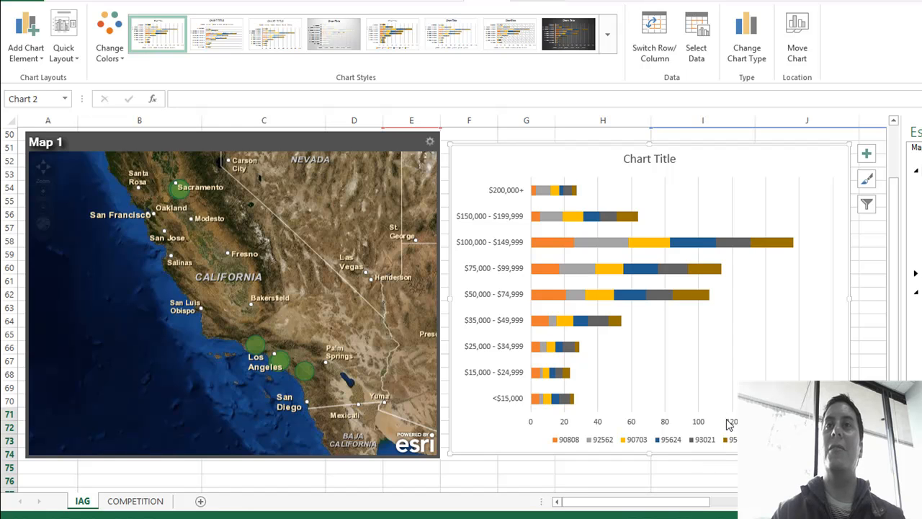
{"action": "right_click", "coordinate": [819, 340]}
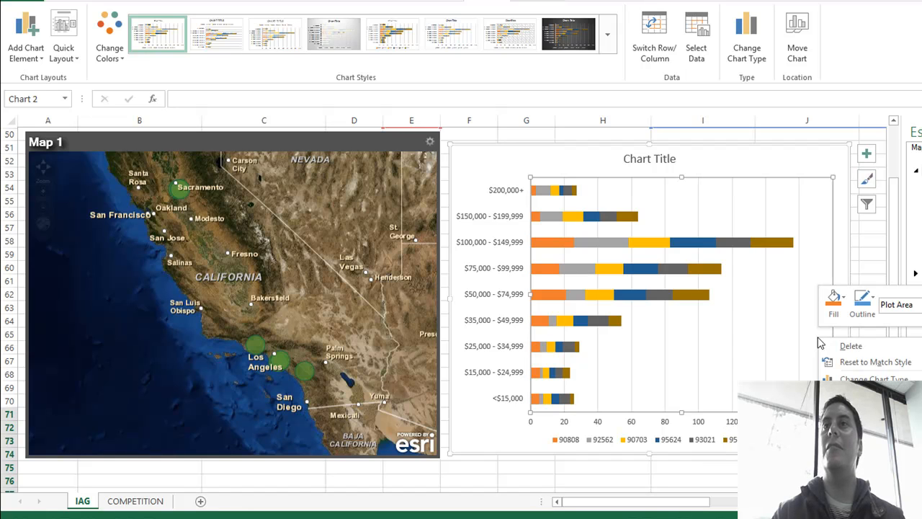
{"action": "key", "text": "Escape"}
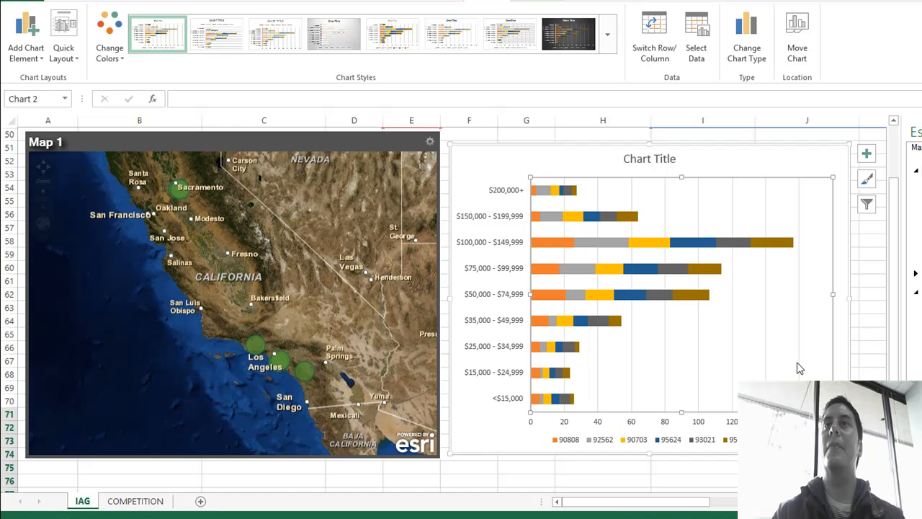
Step: Title the chart "Income Distribution of Top 6 IAG Coffee House Locations in CA"
{"action": "left_click", "coordinate": [670, 159]}
{"action": "left_click_drag", "start_coordinate": [677, 158], "coordinate": [622, 155]}
{"action": "type", "text": "Inco"}
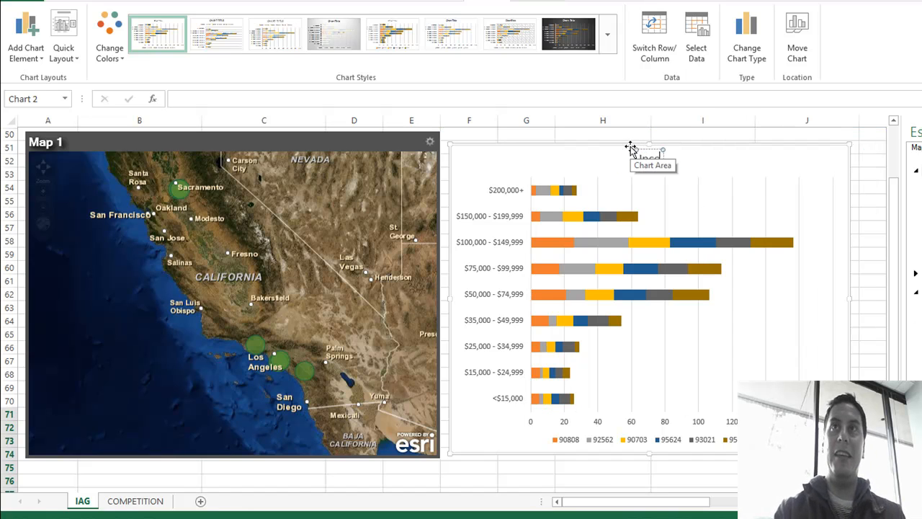
{"action": "type", "text": "me Di"}
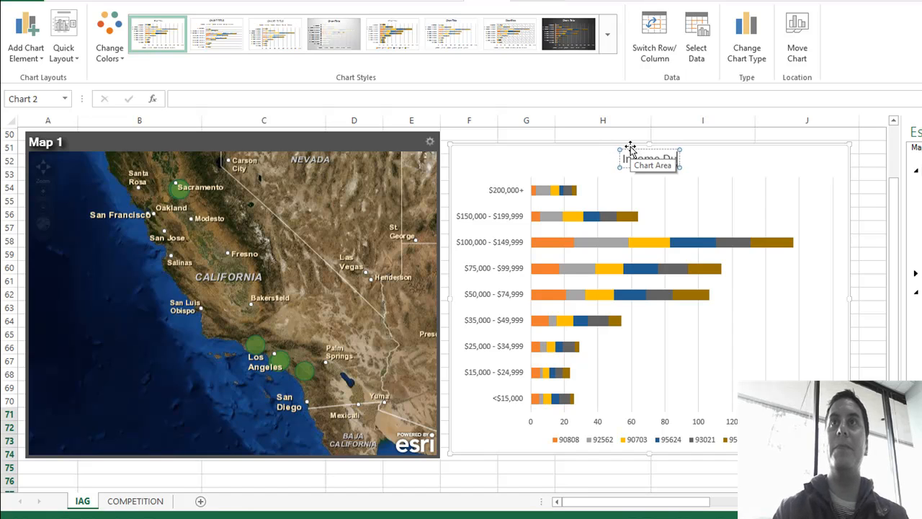
{"action": "type", "text": "strib"}
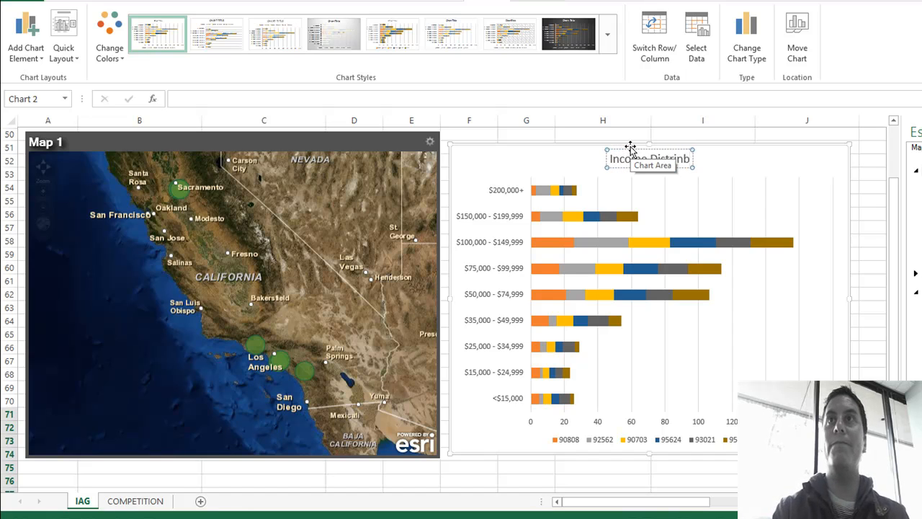
{"action": "key", "text": "BackSpace"}
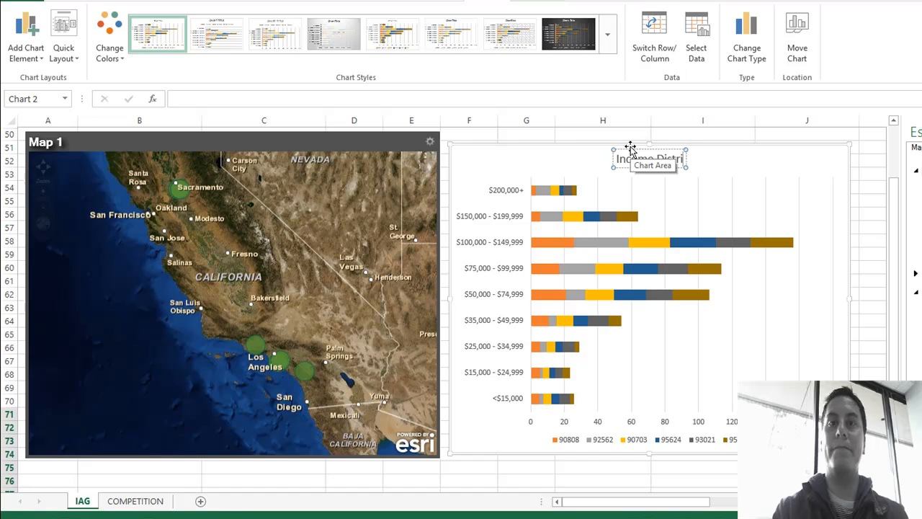
{"action": "type", "text": "b odf"}
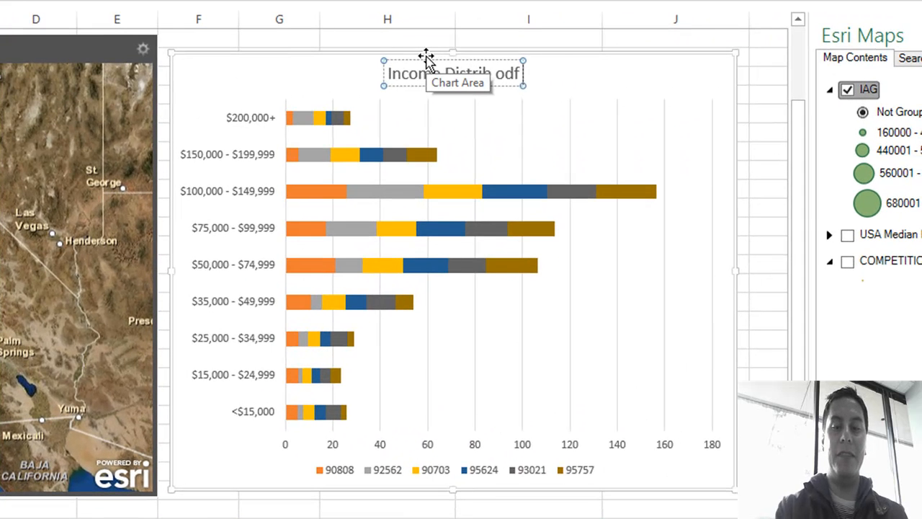
{"action": "type", "text": " Top 6"}
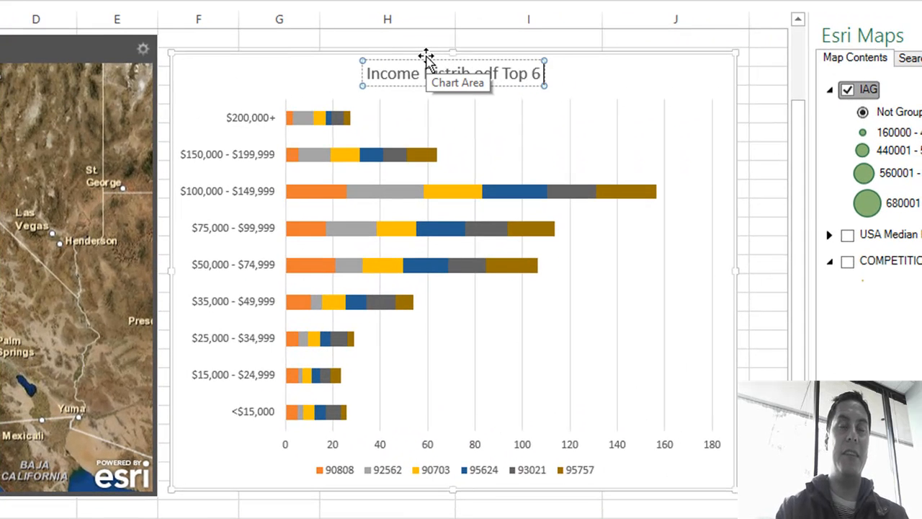
{"action": "type", "text": " IAG Coffee House Locations in CA"}
{"action": "left_click", "coordinate": [370, 72]}
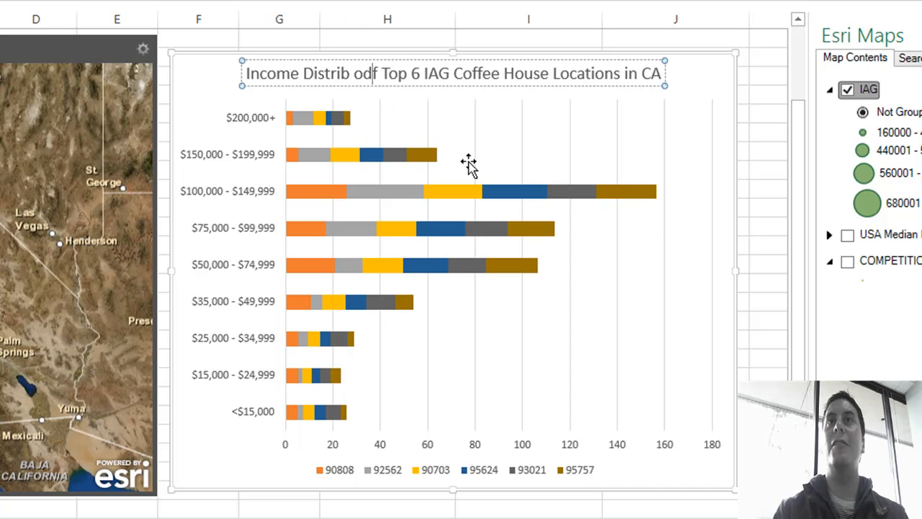
{"action": "key", "text": "BackSpace"}
{"action": "type", "text": "ution"}
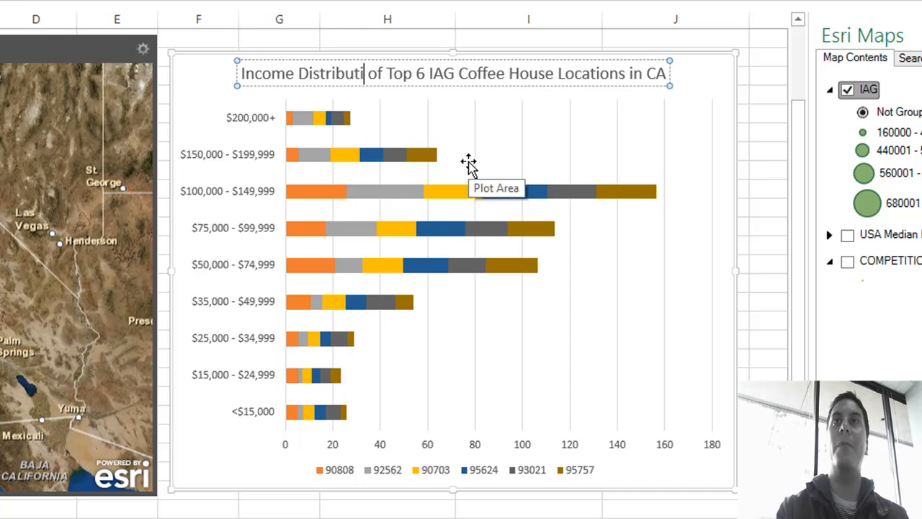
{"action": "left_click", "coordinate": [570, 369]}
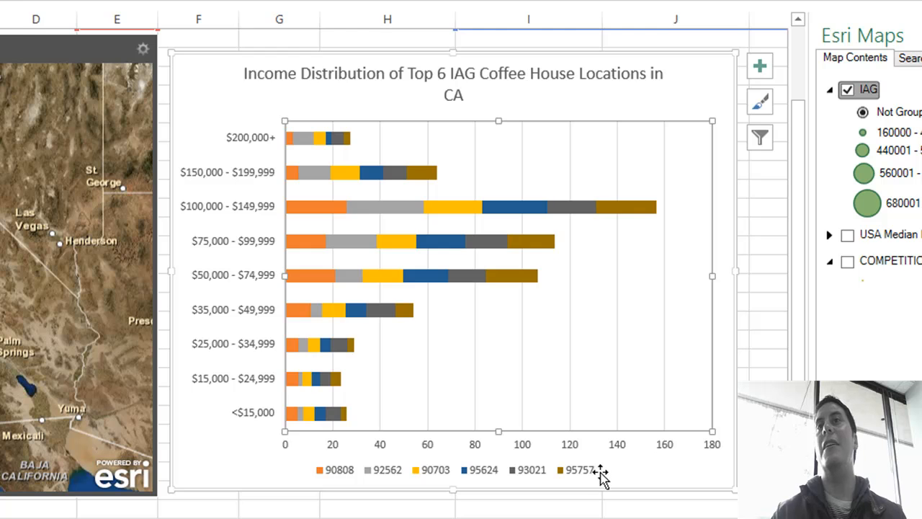
Step: Apply the chart style with the dark background to the income distribution chart
{"action": "left_click_drag", "start_coordinate": [800, 311], "coordinate": [795, 210]}
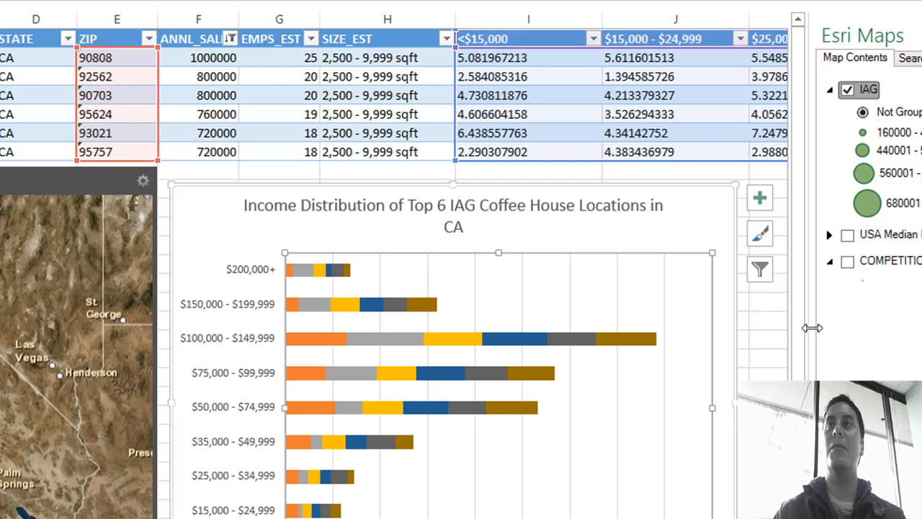
{"action": "left_click_drag", "start_coordinate": [800, 327], "coordinate": [802, 384]}
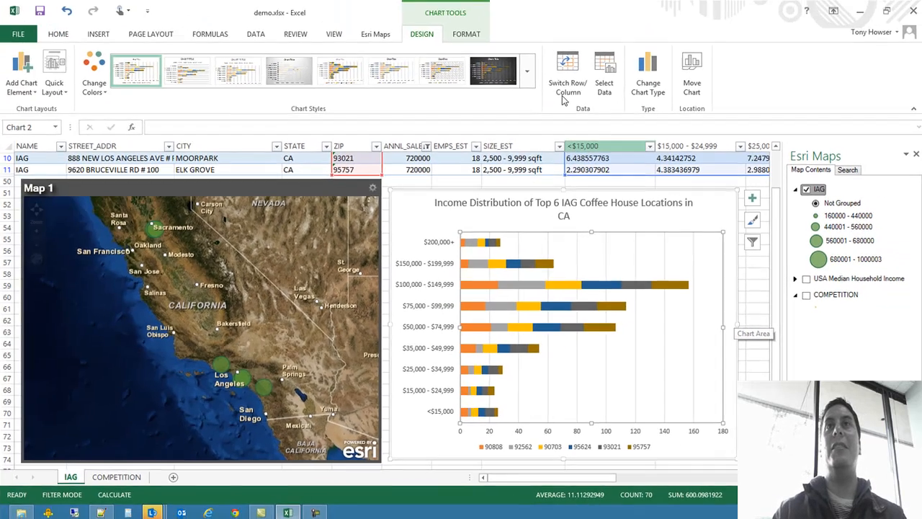
{"action": "left_click", "coordinate": [506, 73]}
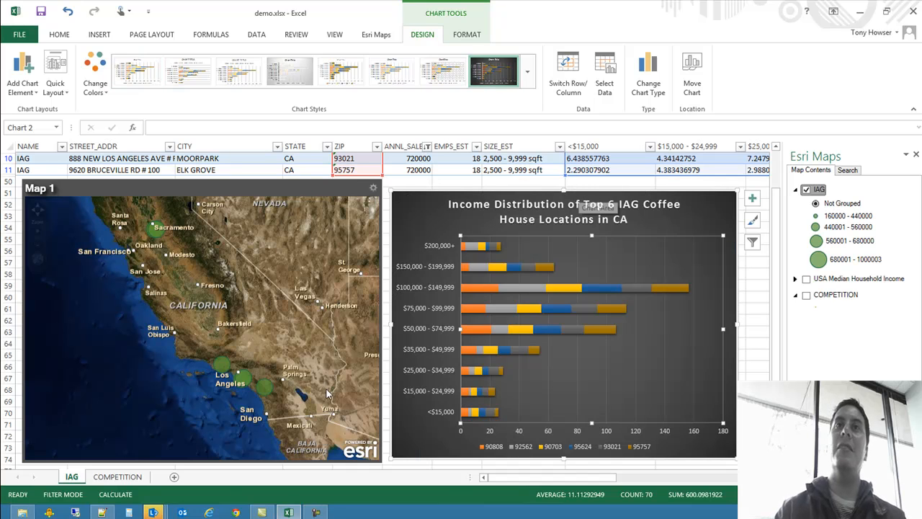